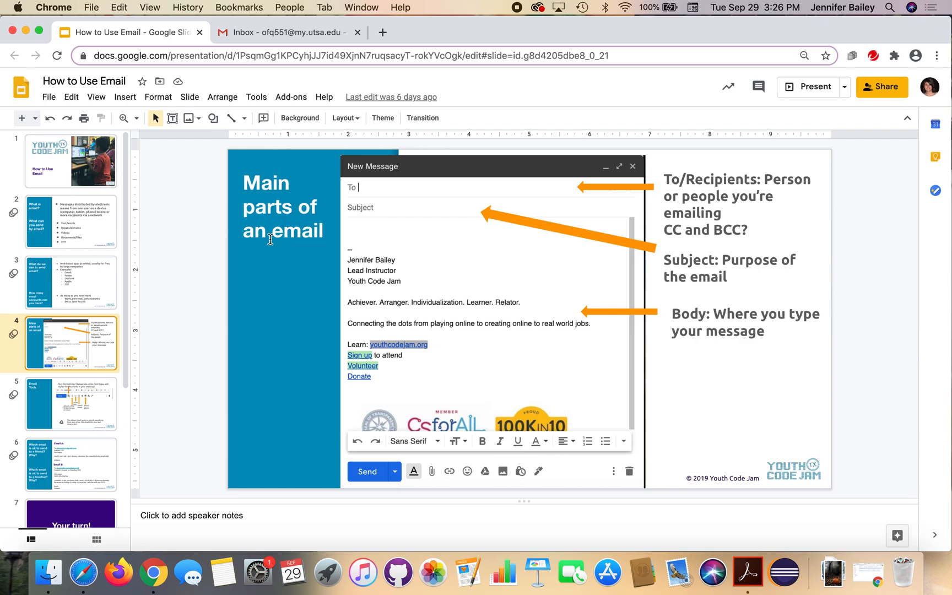
Step: Switch to the Gmail inbox and start composing a new message
click(287, 34)
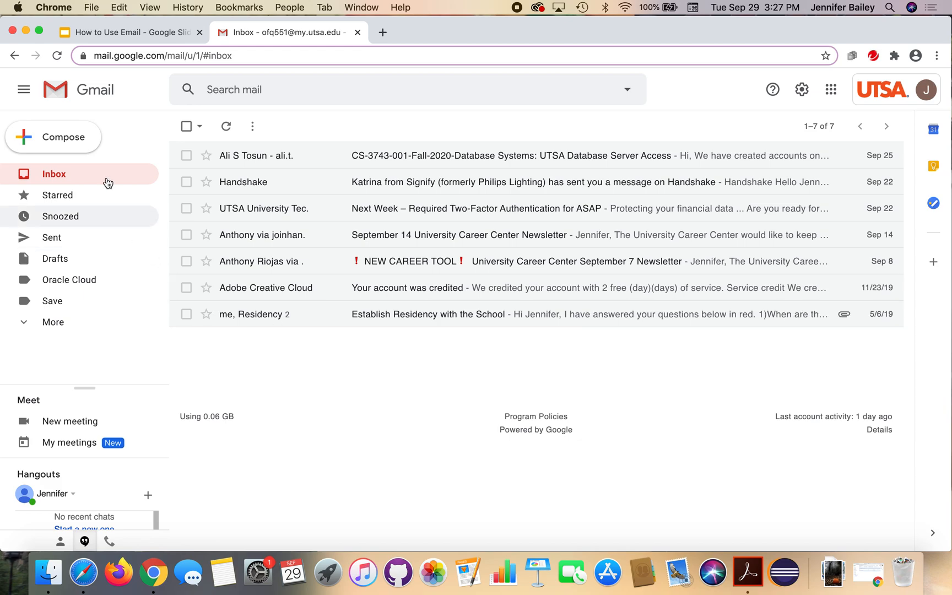
click(68, 146)
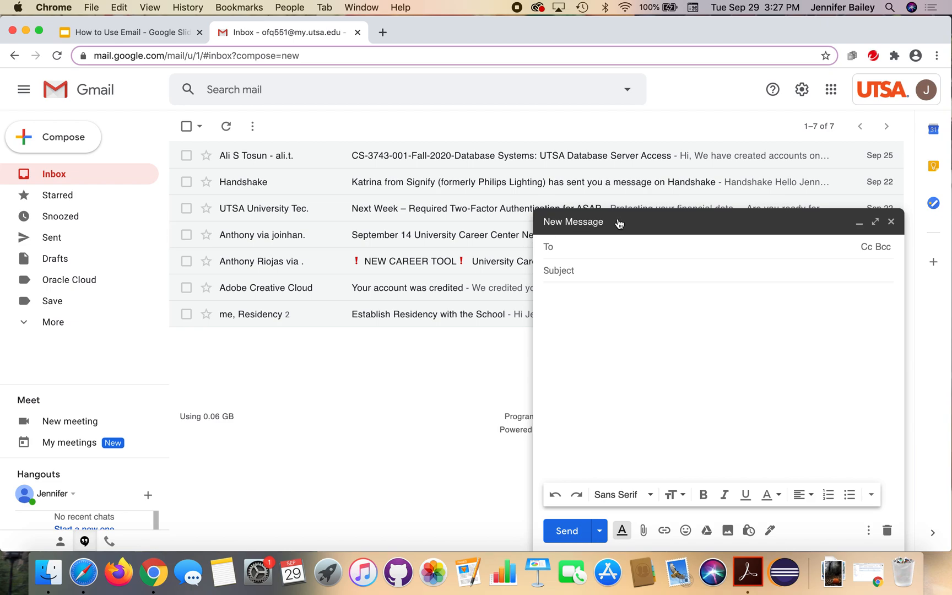
Step: Look at the contact picker for the recipient line, then preview the address suggestions for "j" and clear the letter
click(549, 249)
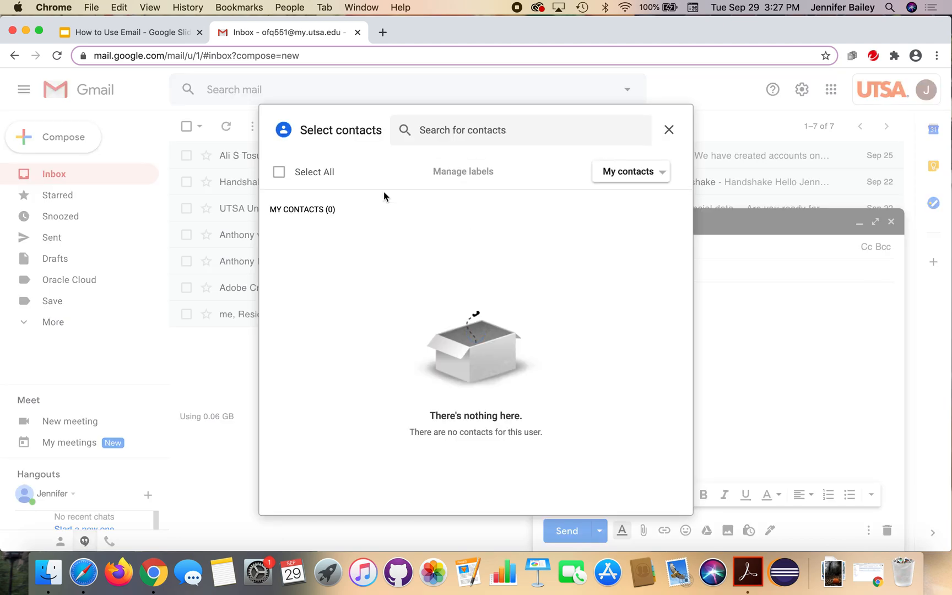
click(669, 129)
click(622, 247)
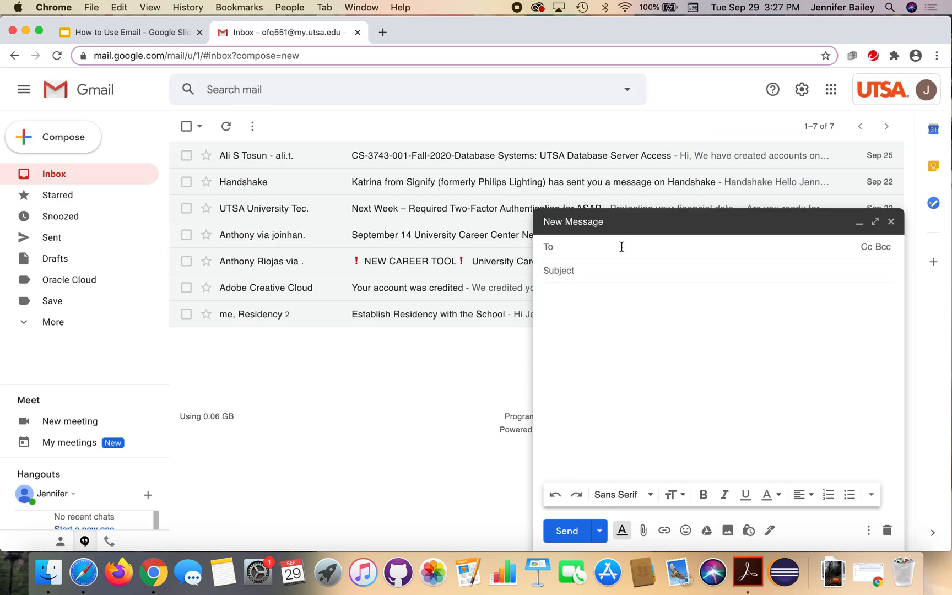
text(j)
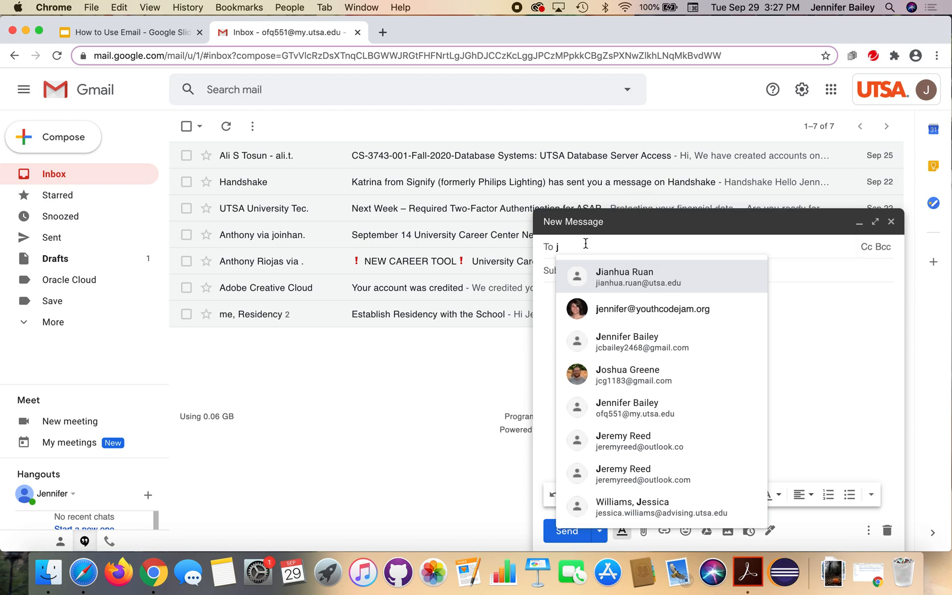
key(BackSpace)
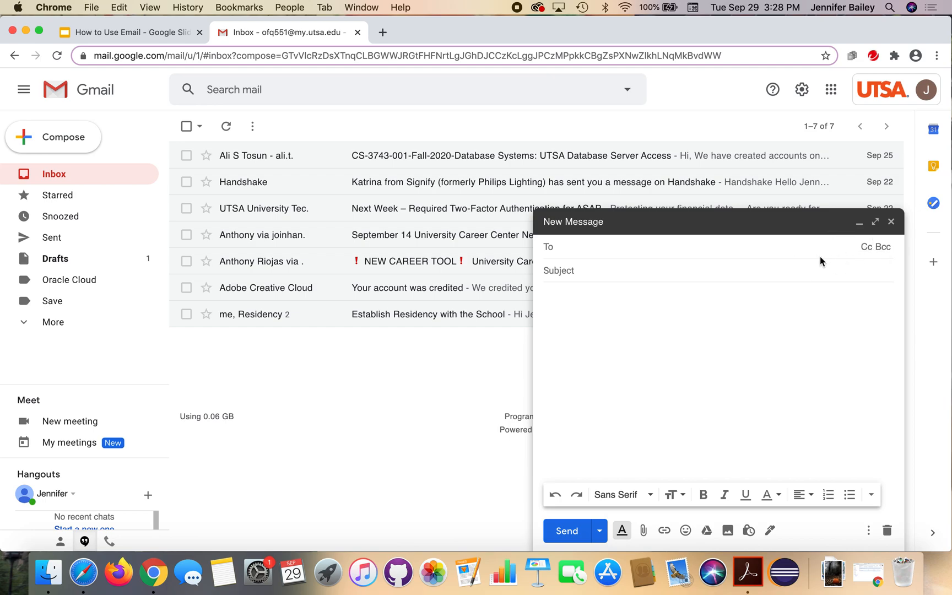
Step: Show the Cc and Bcc recipient fields in the new message
click(870, 248)
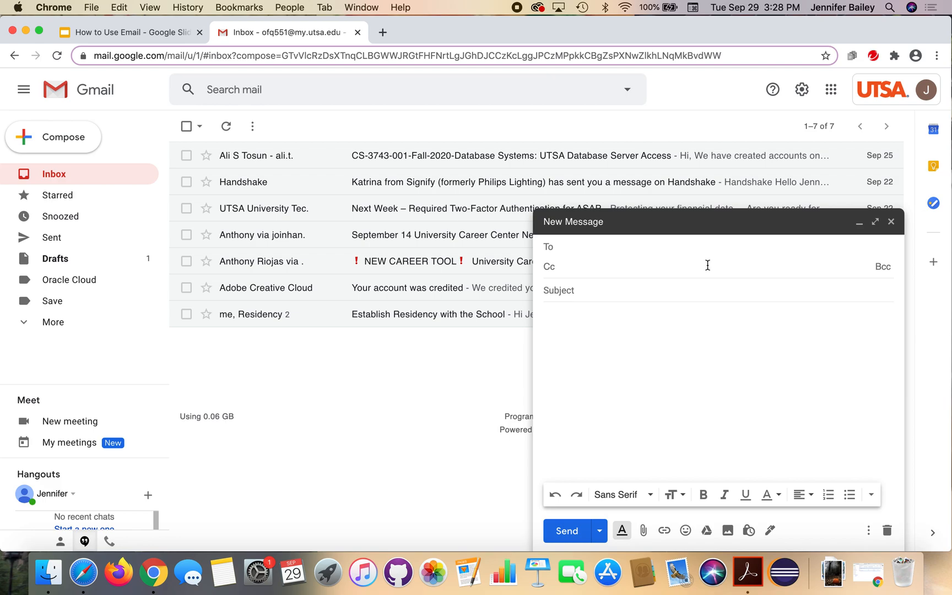
click(565, 247)
click(883, 268)
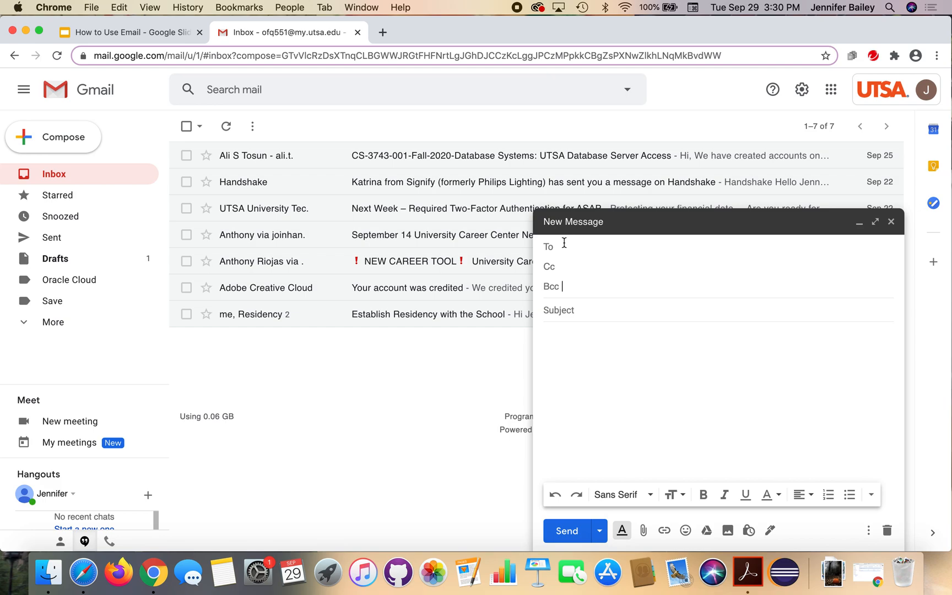
Step: Enter "Bits 'n Bytes Question" as the message subject and replace it with "Question about Emailing Etiquette"
click(558, 309)
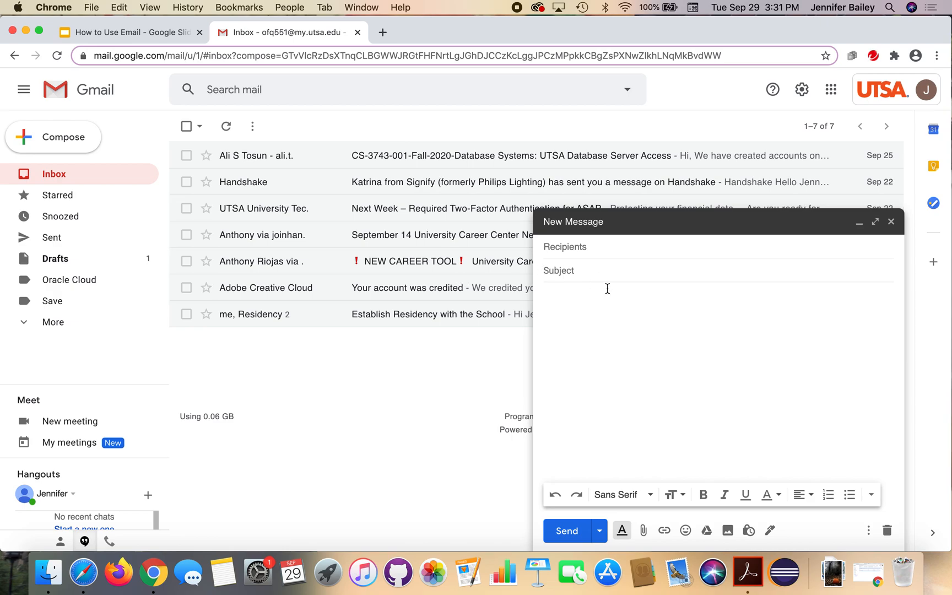
text(Bits 'n Bytes Question)
drag(655, 274, 508, 266)
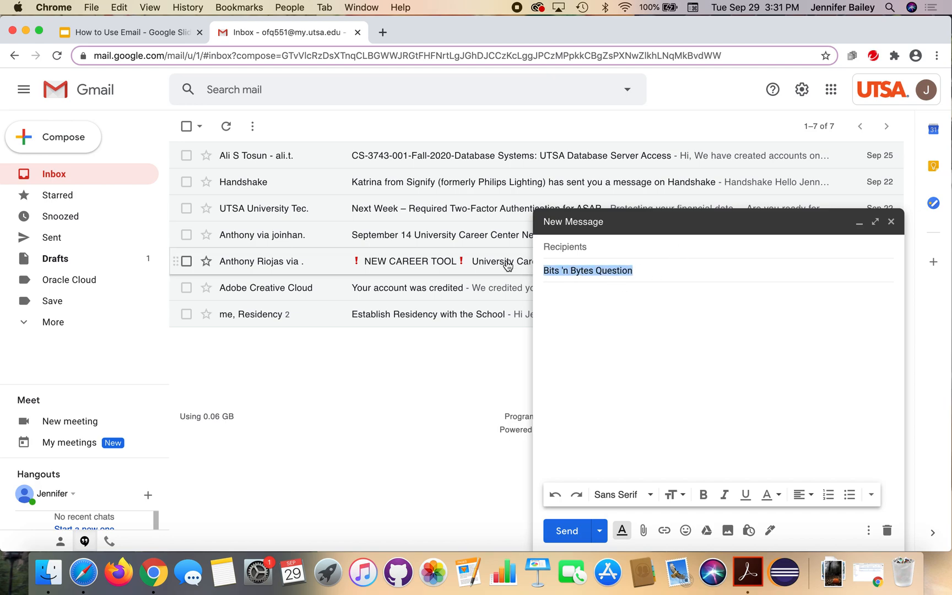
text(Que)
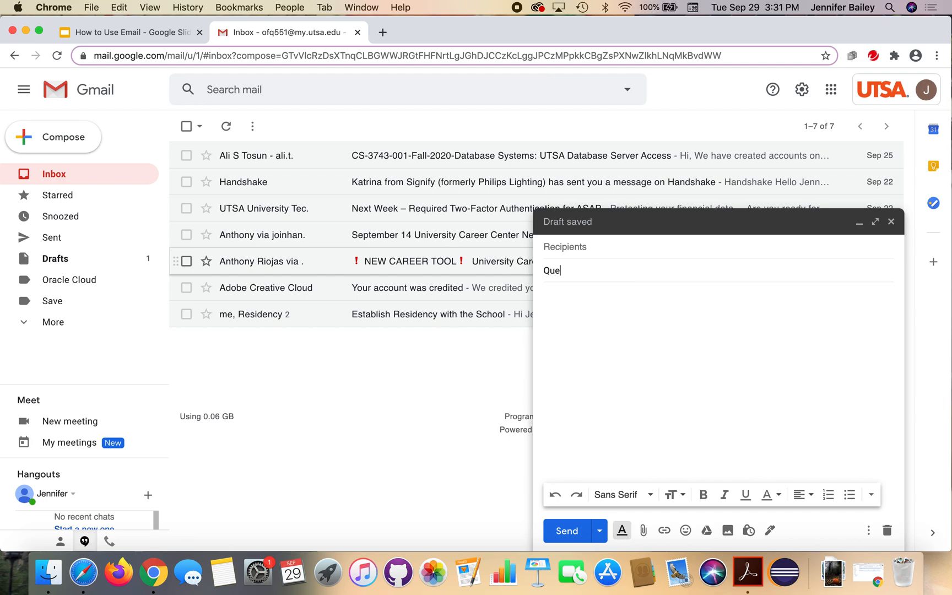
text(stion about Emailing)
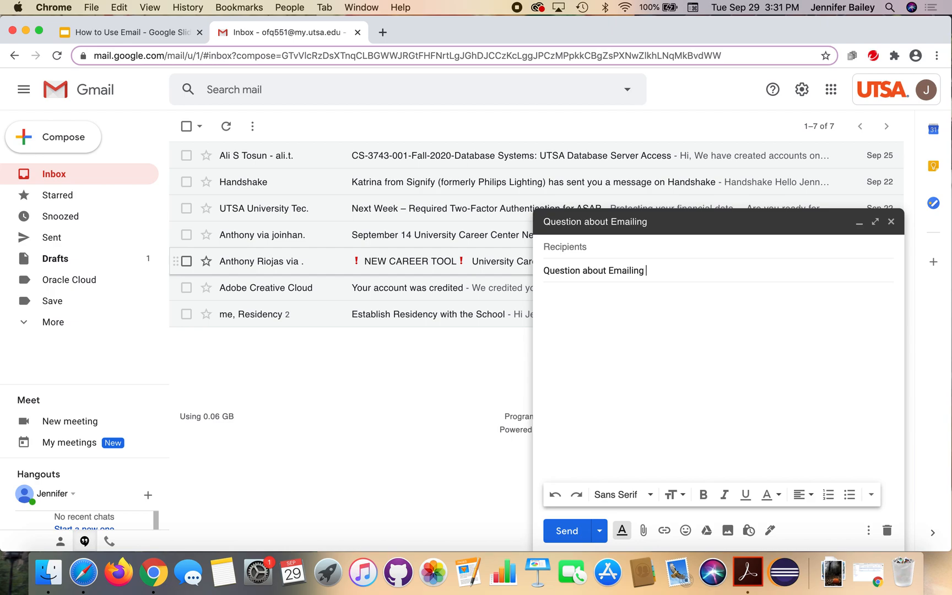
text( Eq)
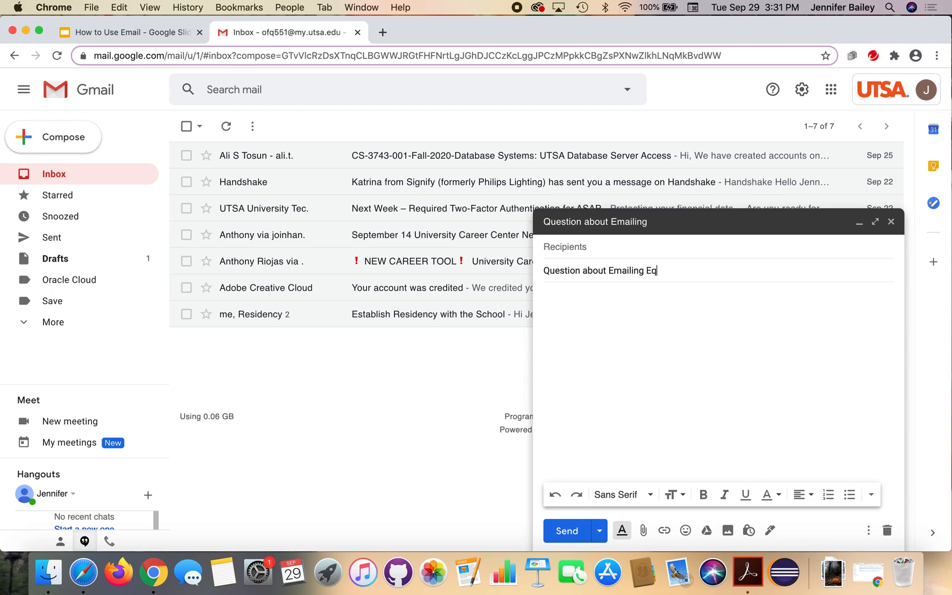
key(BackSpace)
text(tiquette)
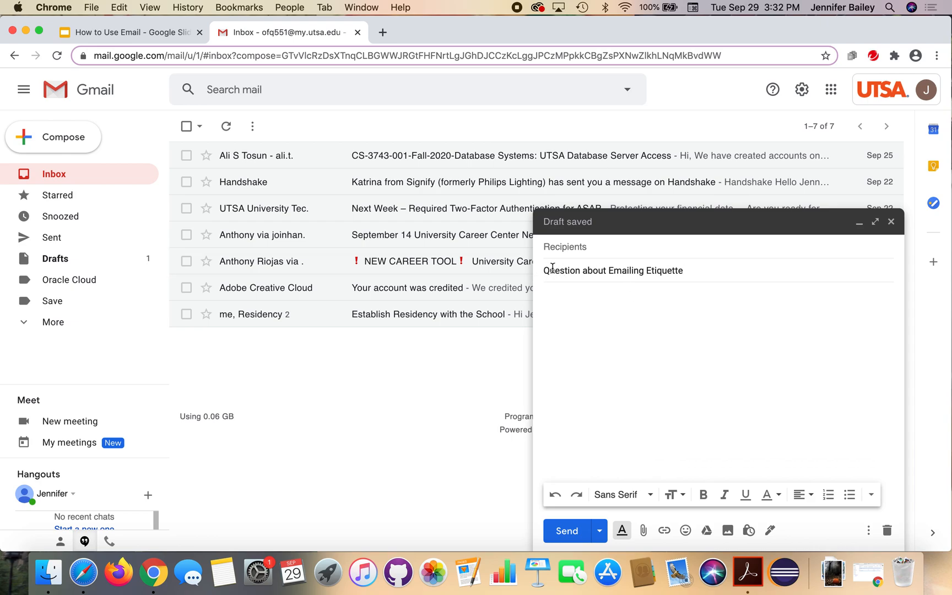
Step: Replace the subject with "hi" as a poor example, and clear the subject line
drag(548, 269, 516, 267)
click(684, 270)
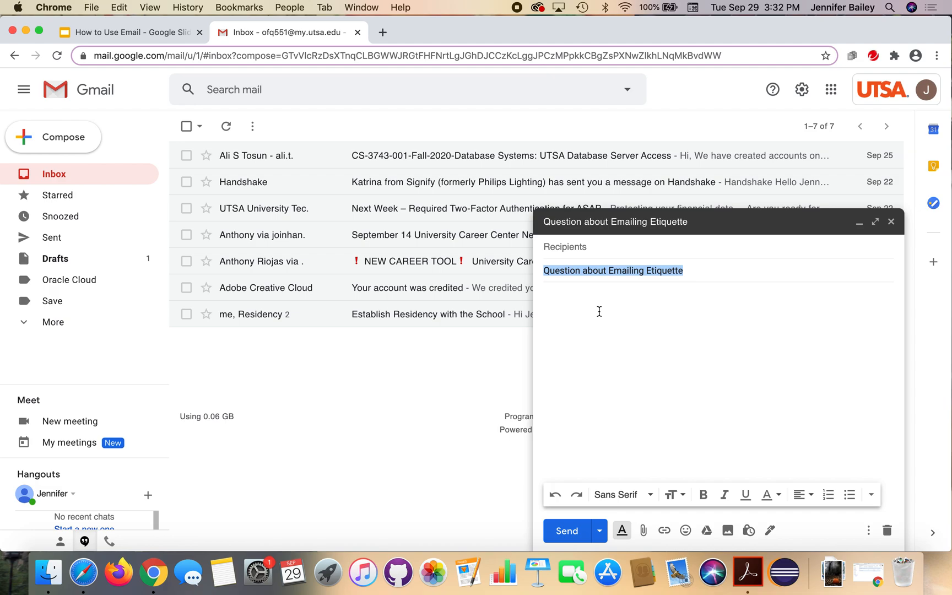
key(BackSpace)
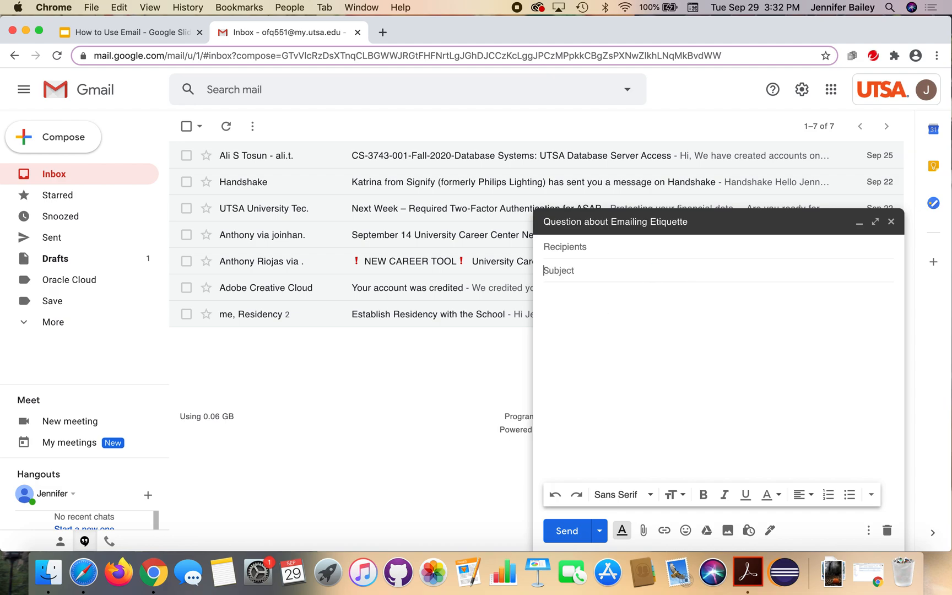
text(hi)
click(698, 310)
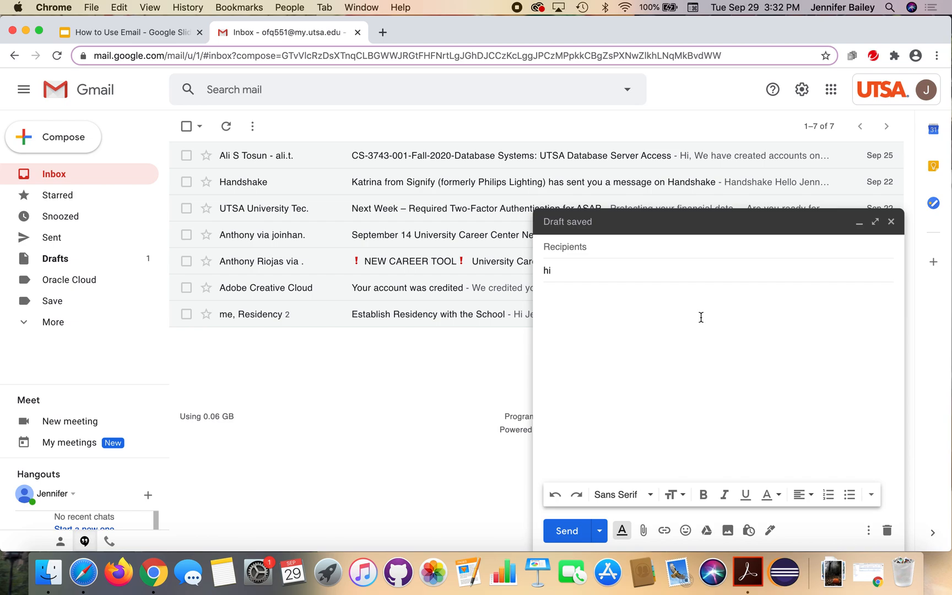
double_click(551, 271)
key(BackSpace)
click(562, 307)
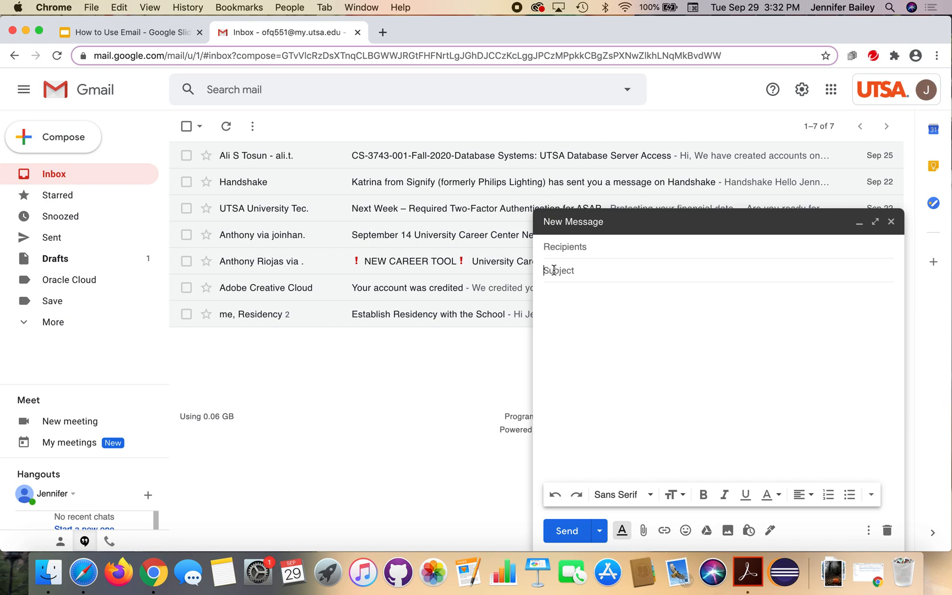
Step: View the "Main parts of an email" slide in Google Slides and return to the message body of the Gmail draft
click(166, 35)
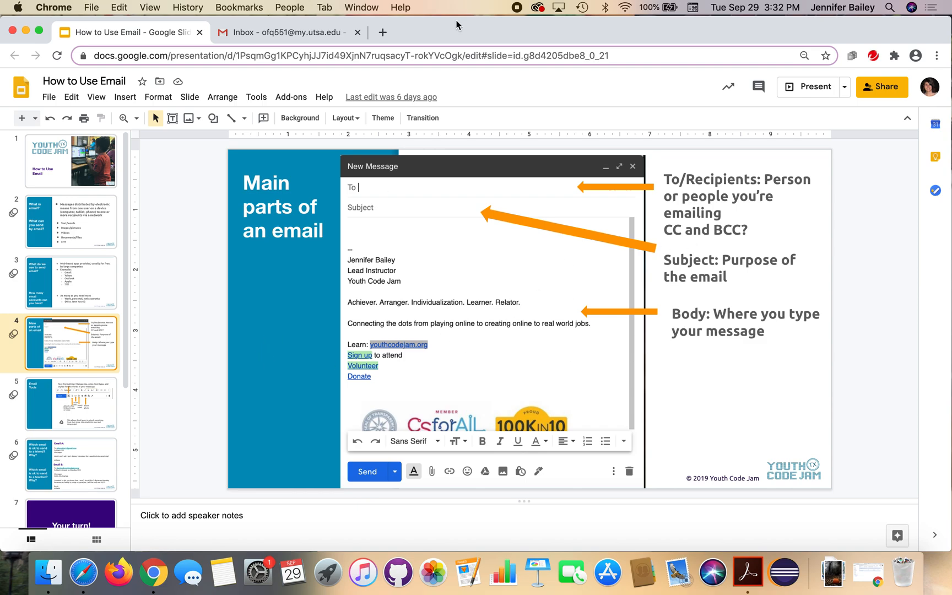
click(257, 35)
click(546, 304)
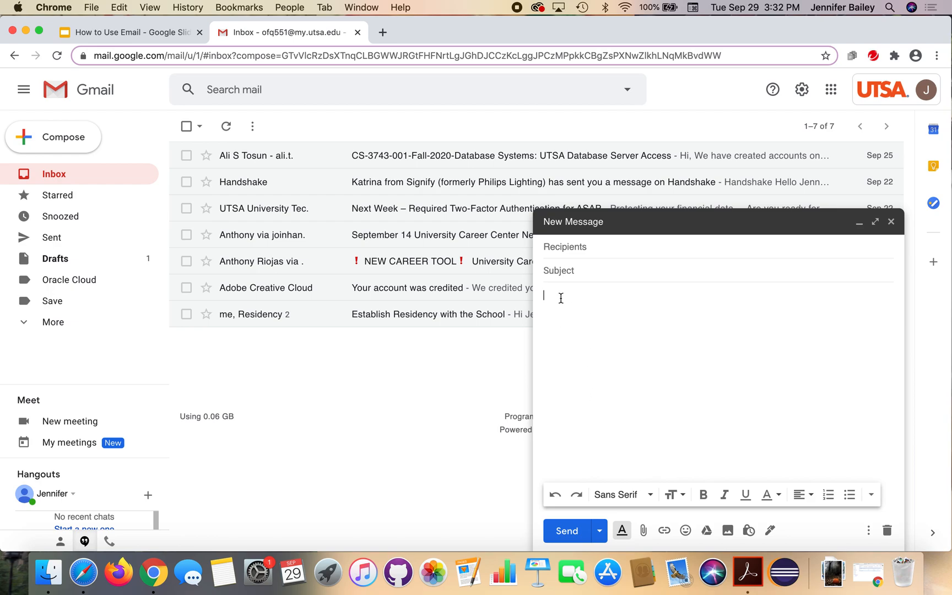
Step: Try out "Hello" as the opening greeting in the message body and remove it
text(Dea)
key(BackSpace)
key(BackSpace)
key(BackSpace)
text(Daea)
key(BackSpace)
key(BackSpace)
key(BackSpace)
key(BackSpace)
key(BackSpace)
text(Hello)
key(BackSpace)
key(BackSpace)
key(BackSpace)
key(BackSpace)
key(BackSpace)
Step: Try "Good morning" and "Good afternoon," as greetings in the message body, and clear the body
text(Good mornng)
key(BackSpace)
key(BackSpace)
text(ing)
key(BackSpace)
key(BackSpace)
key(BackSpace)
key(BackSpace)
key(BackSpace)
key(BackSpace)
key(BackSpace)
text(atfe)
key(BackSpace)
key(BackSpace)
text(fernoo)
key(BackSpace)
key(BackSpace)
text(oon,)
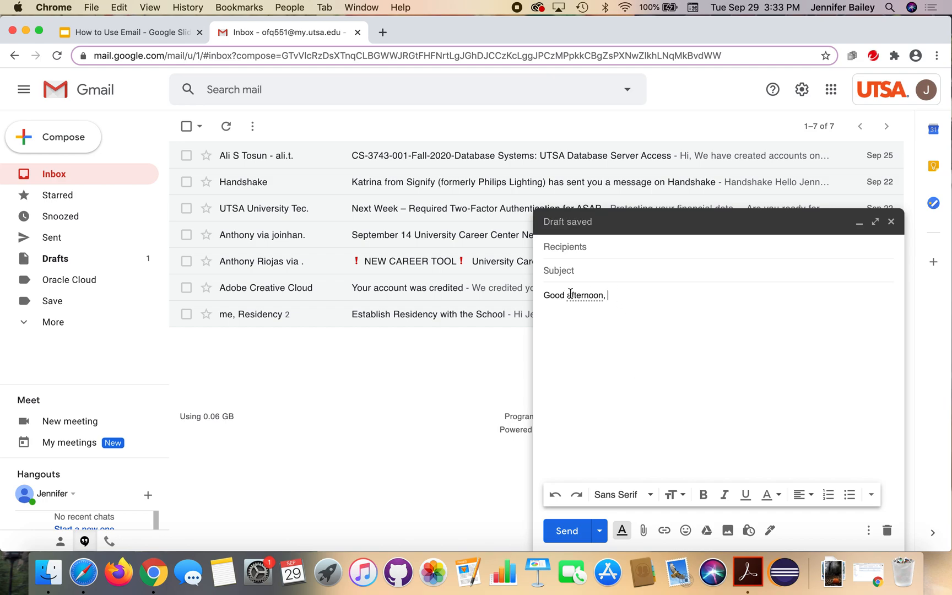
drag(610, 295, 495, 298)
key(BackSpace)
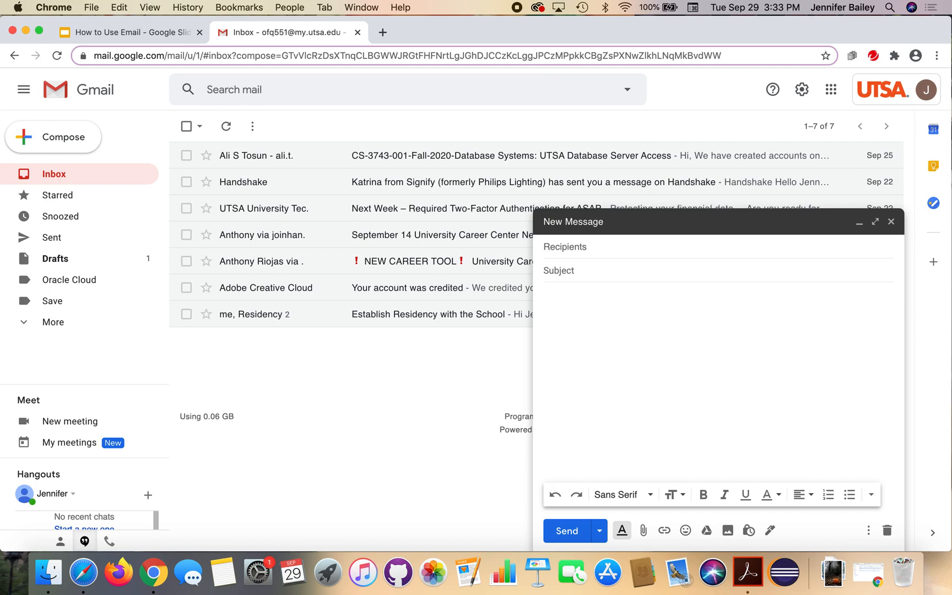
Step: Write a "Hello" greeting with the instructor's name and, after a blank line, "I had a question about......" in the body
text(Hello Miss Jenn,)
key(Return)
key(Return)
text(I had a question ab)
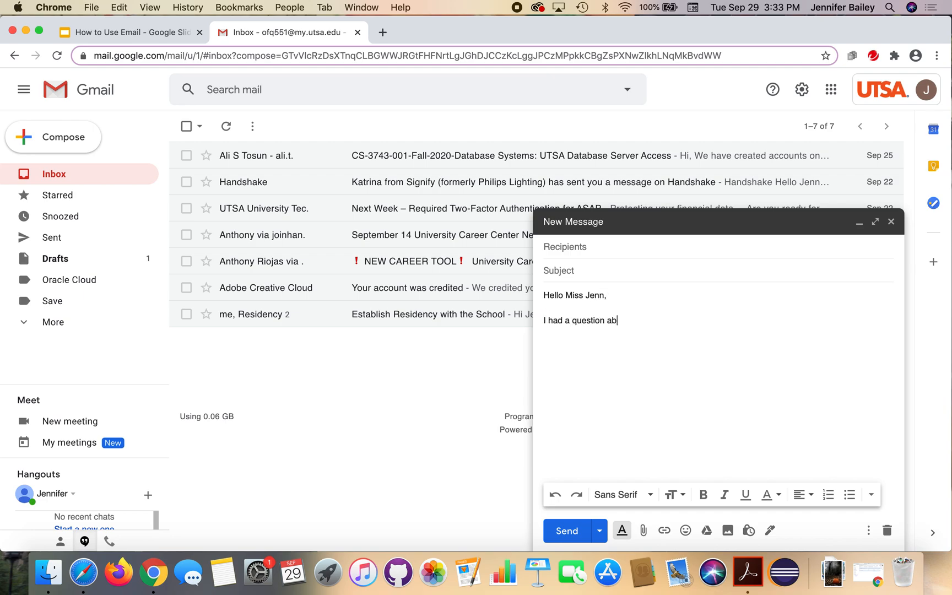
text(out......)
Step: Add the closings "Thanks," and "Best," on separate lines below the question, leaving blank lines above them
key(Return)
key(Return)
key(Return)
text(Thanks,)
key(Return)
key(BackSpace)
text(Best,)
key(Return)
Step: Delete the entire message text and undo the deletion
click(573, 400)
drag(573, 400, 535, 287)
key(BackSpace)
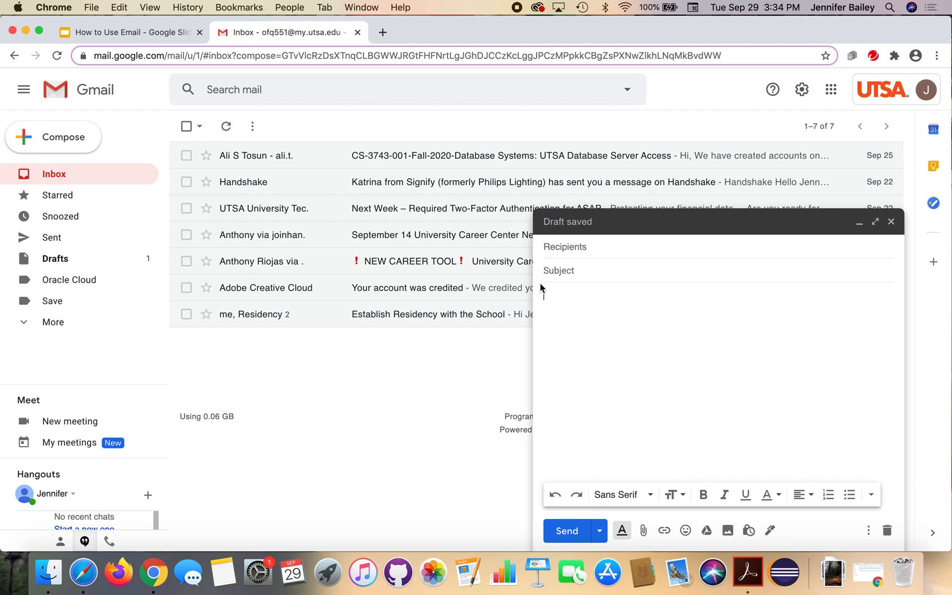
key(super+z)
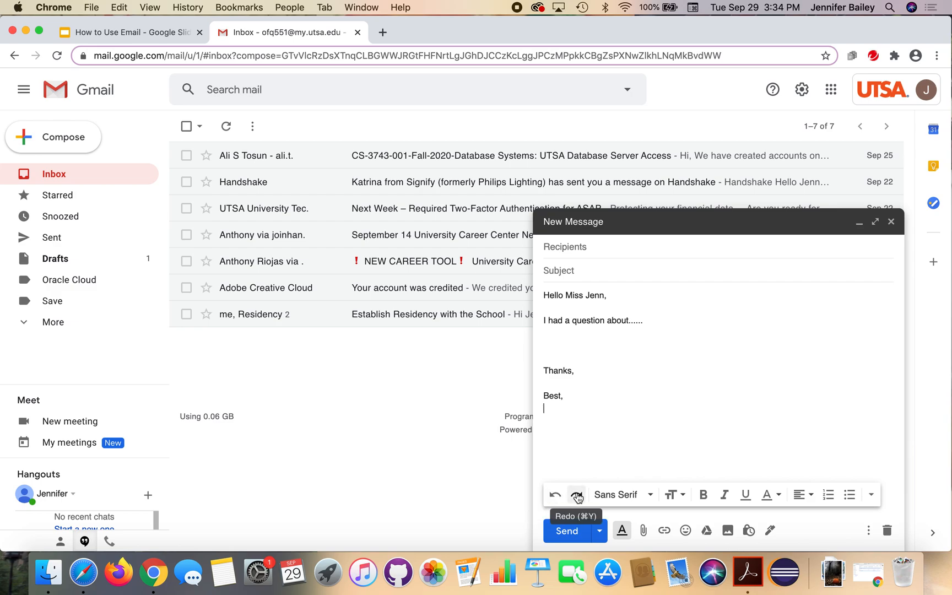
Step: Change the font of the whole message body to Garamond
click(565, 399)
drag(558, 379, 536, 295)
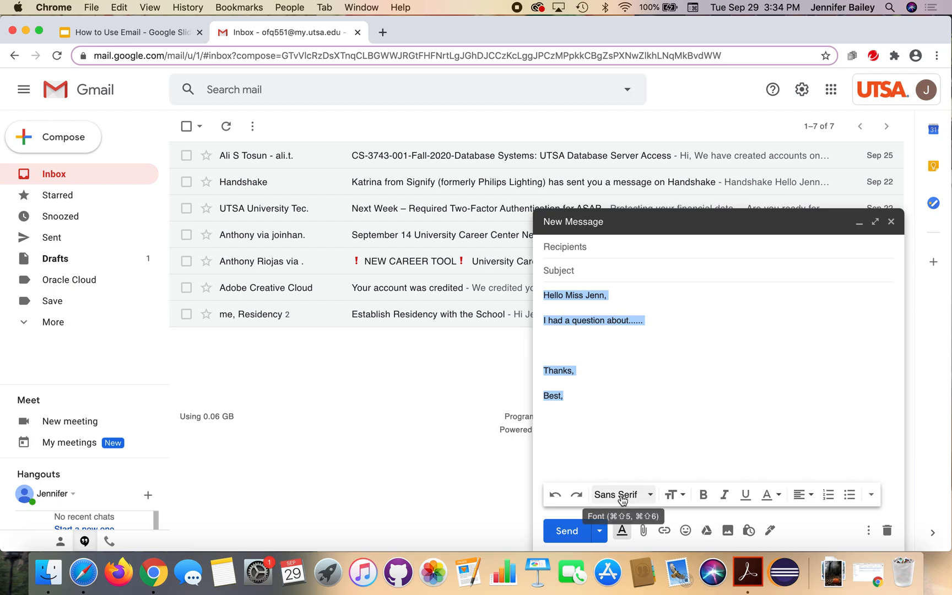
click(642, 499)
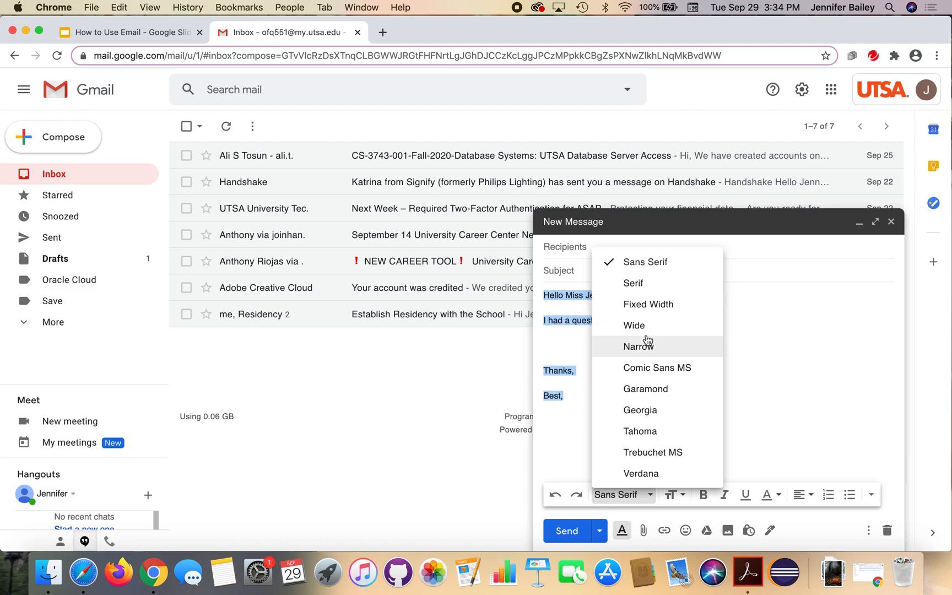
click(650, 389)
click(635, 421)
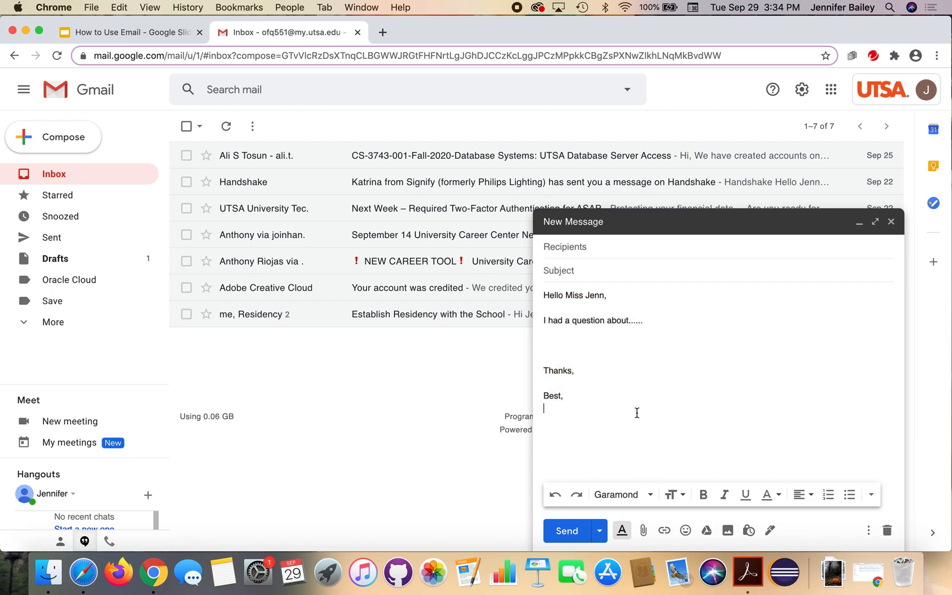
Step: Select the whole message text and try the fonts Trebuchet MS and Comic Sans MS on it
drag(575, 390, 607, 407)
click(549, 294)
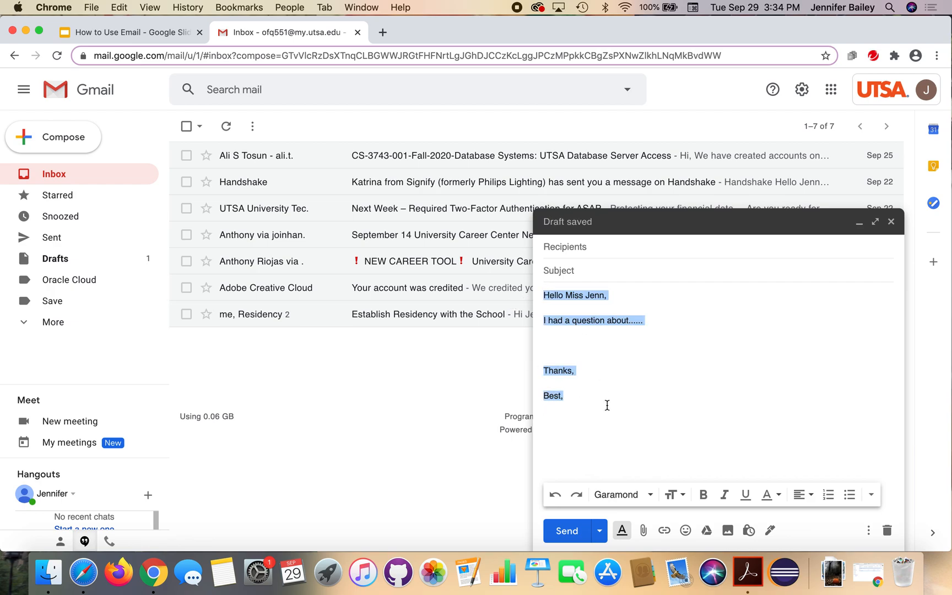
click(628, 493)
click(631, 453)
click(622, 494)
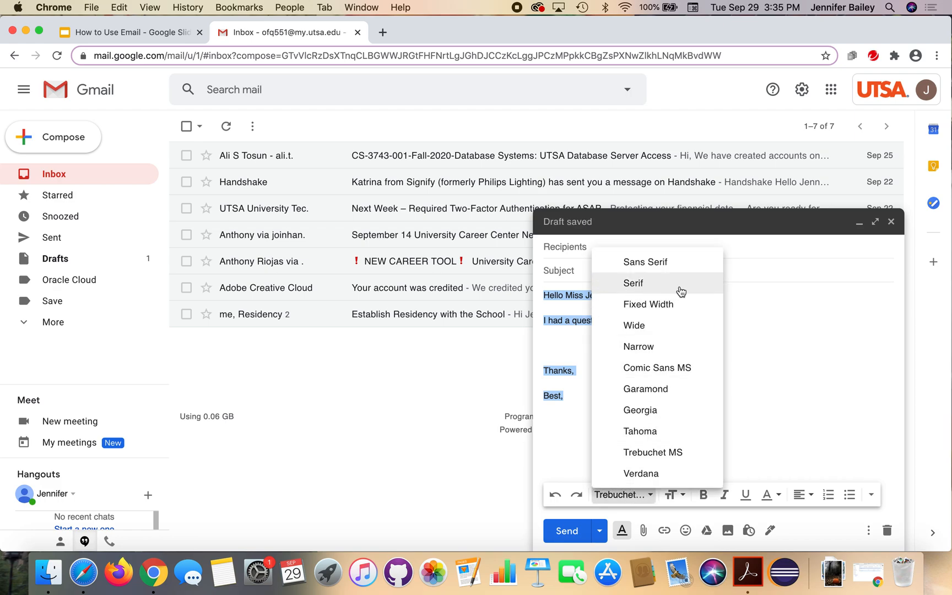
click(633, 369)
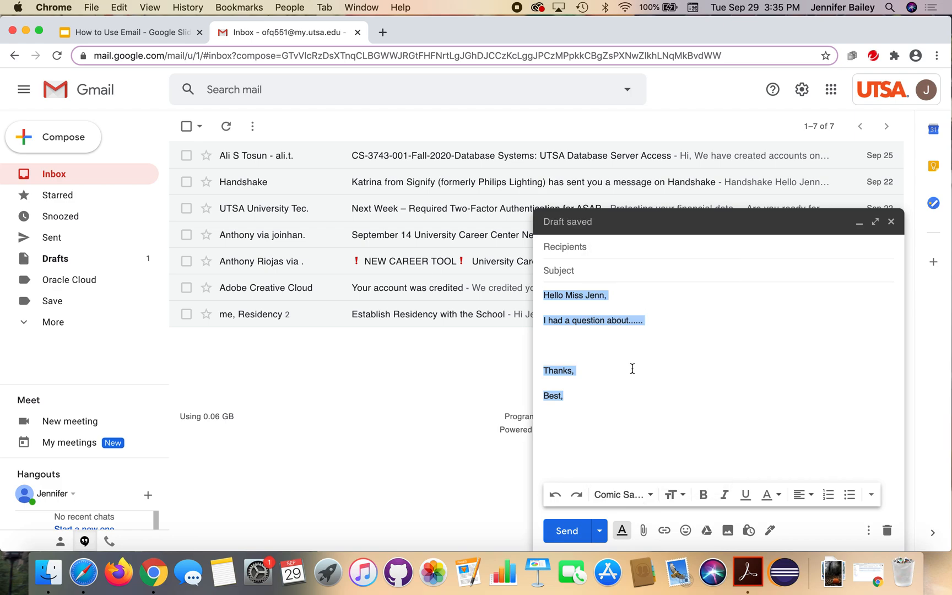
Step: Set the message text's font to Sans Serif and look at the available text sizes
click(628, 495)
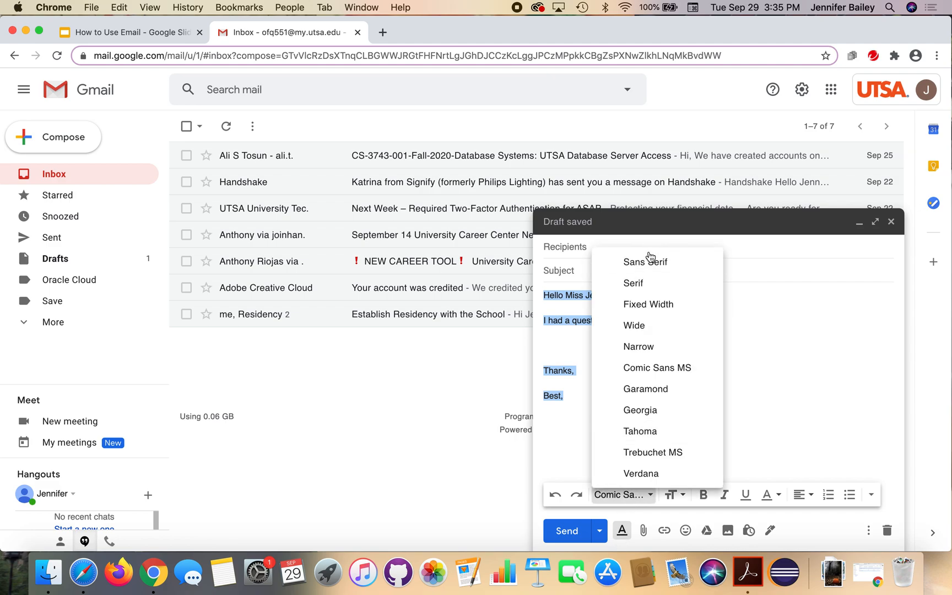
click(649, 263)
click(682, 495)
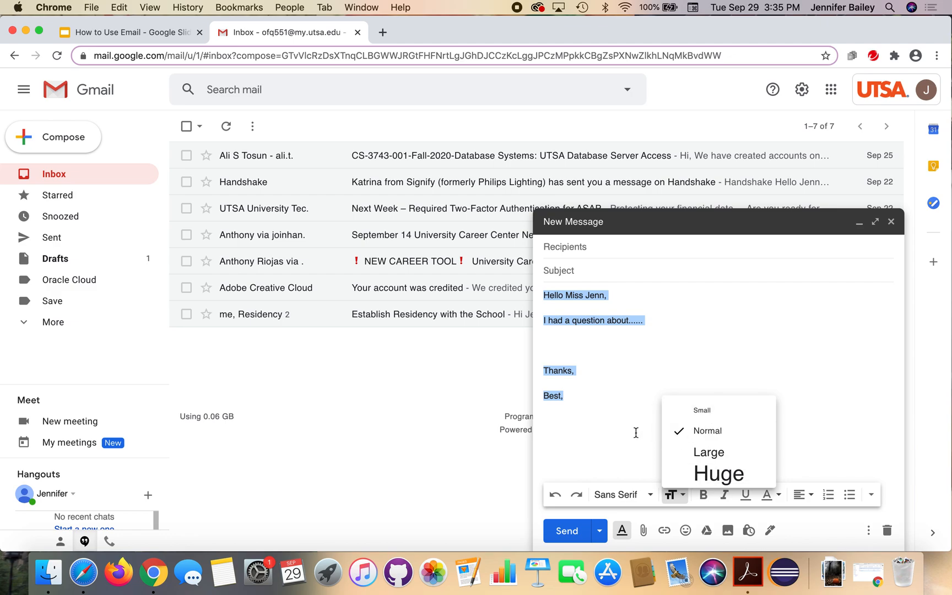
click(594, 448)
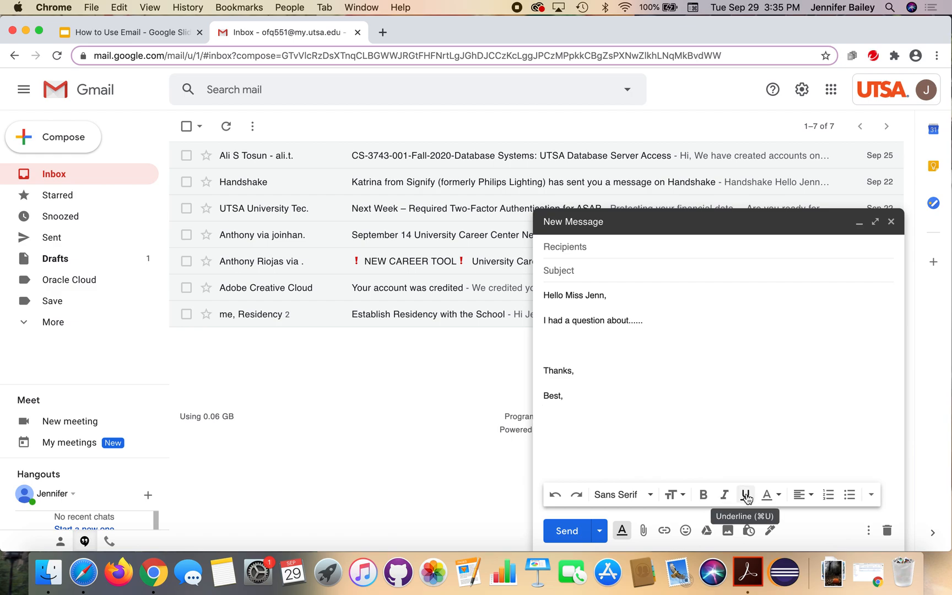
Step: Highlight the closing word "Best," in the message body with a yellow background color
triple_click(566, 393)
click(785, 499)
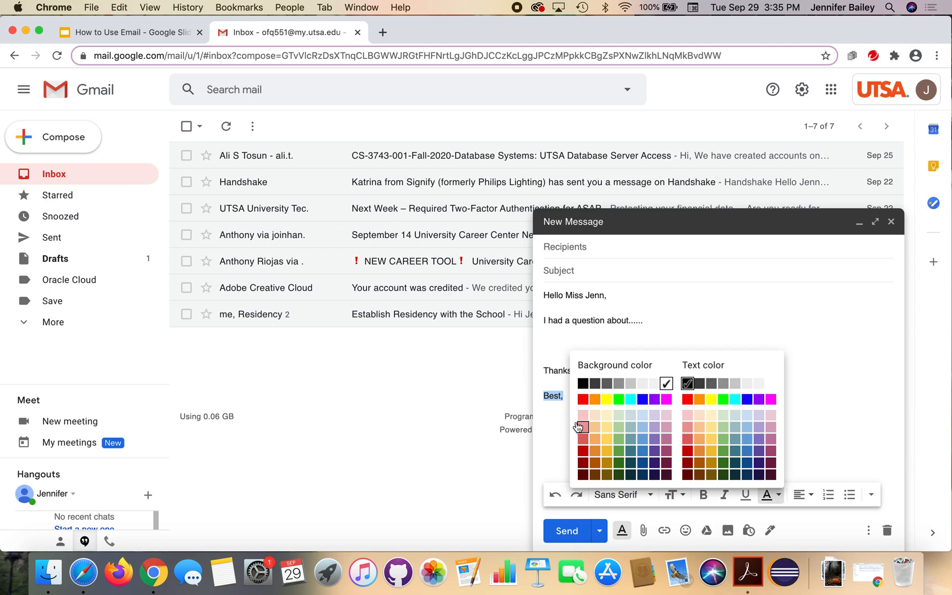
click(609, 400)
click(653, 397)
Step: Change the text color of "Thanks," in the message body to purple
drag(580, 374, 535, 367)
click(778, 495)
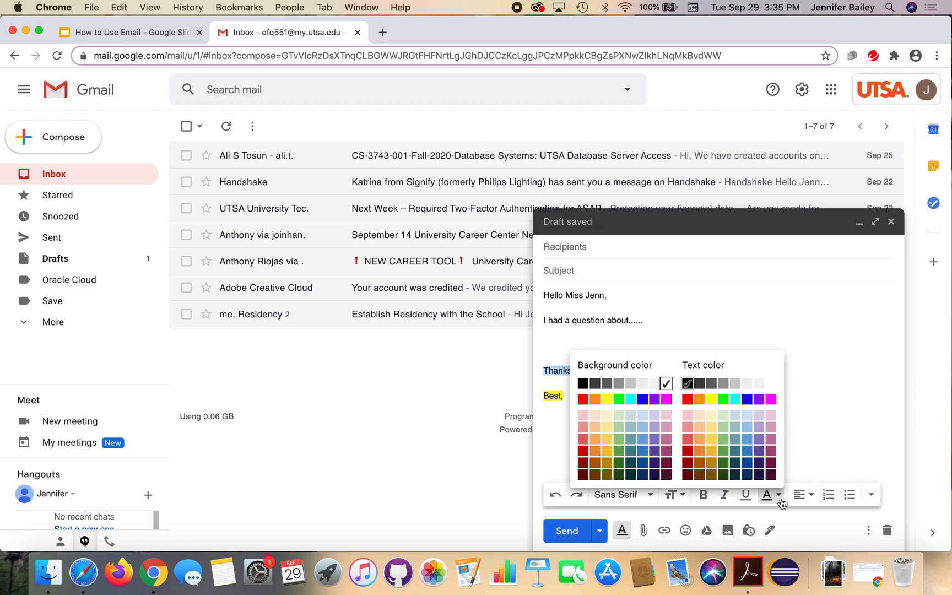
click(759, 399)
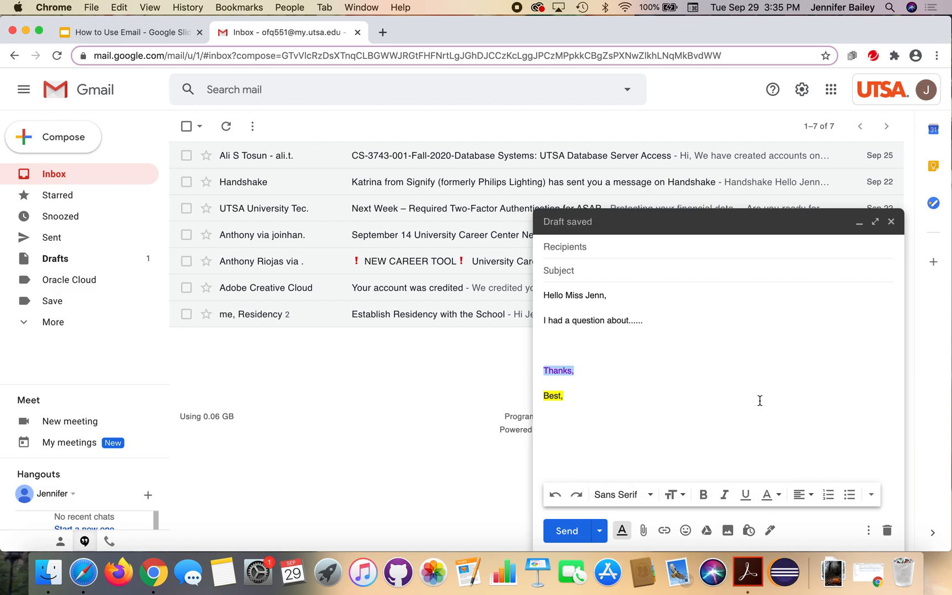
click(742, 389)
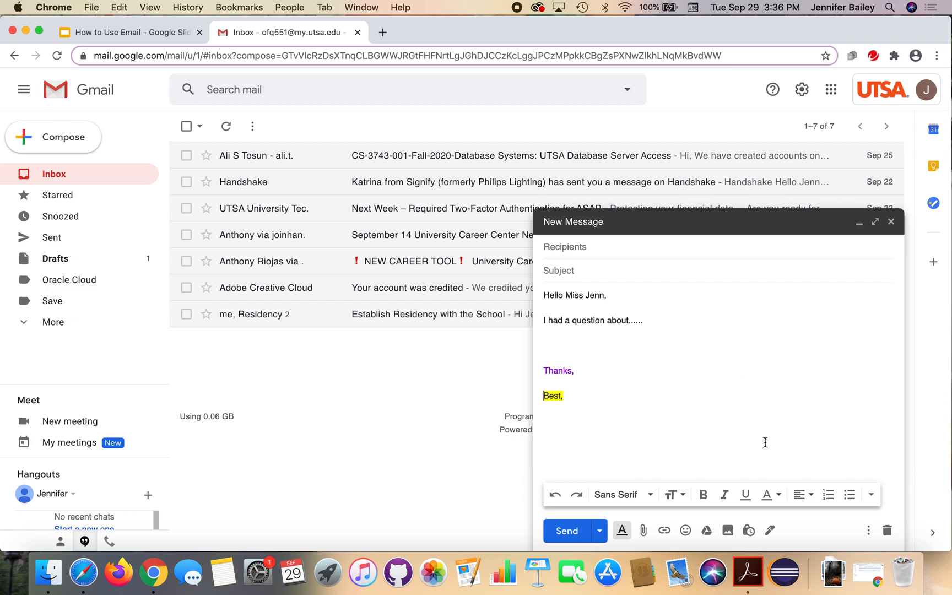
Step: Try center and right alignment on the "Best," line, restore left alignment, and look at the additional formatting options
click(808, 496)
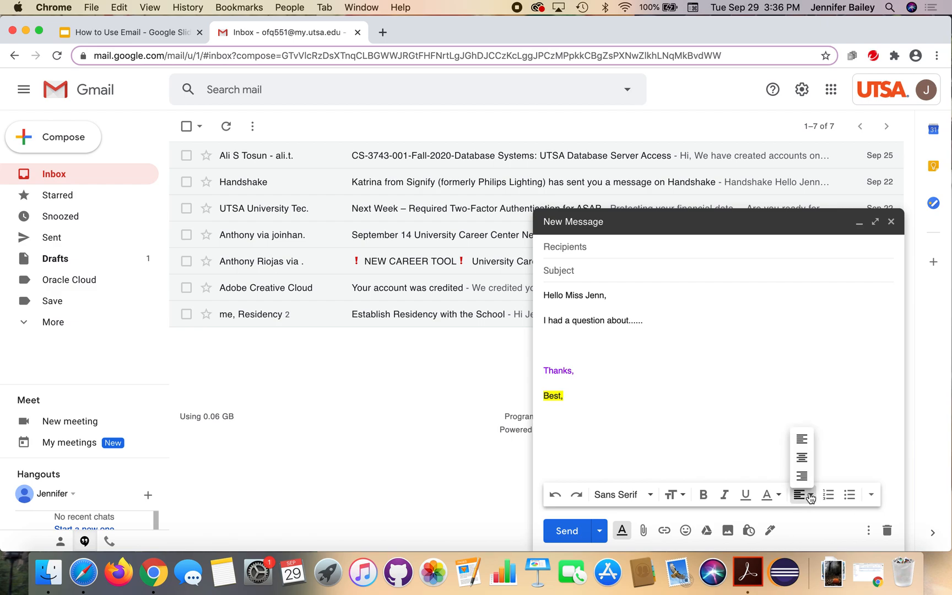
click(802, 459)
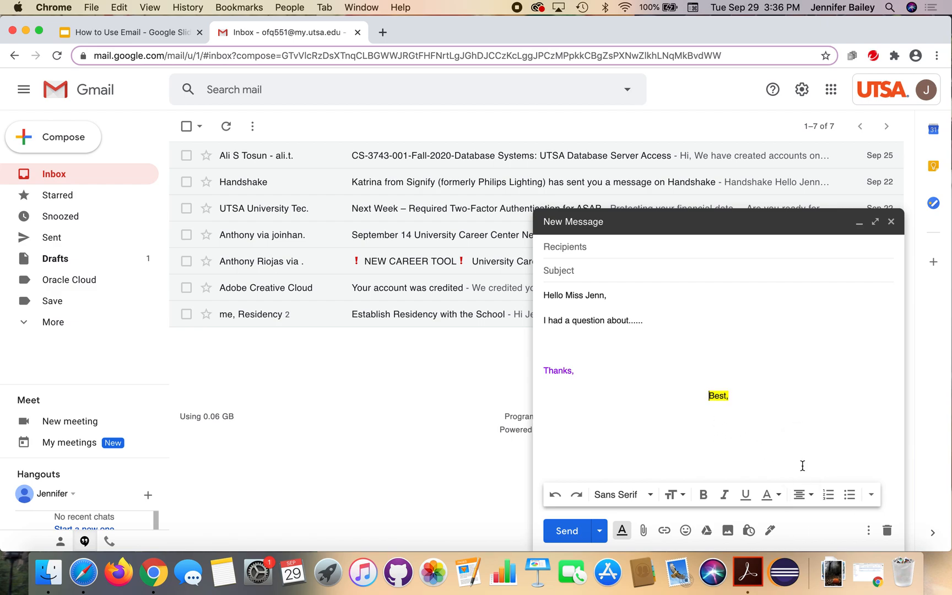
click(808, 494)
click(804, 477)
click(804, 496)
click(799, 438)
click(872, 497)
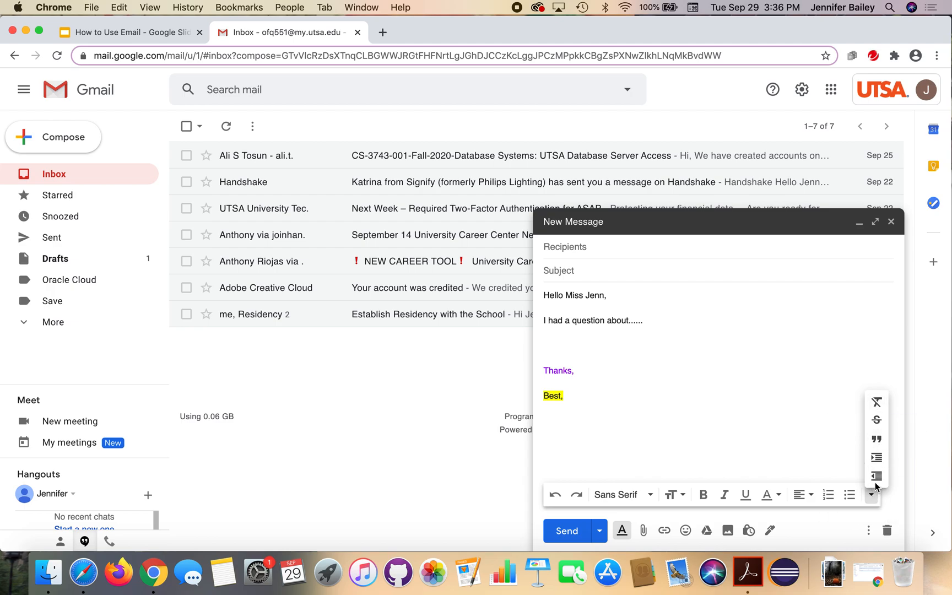
click(774, 446)
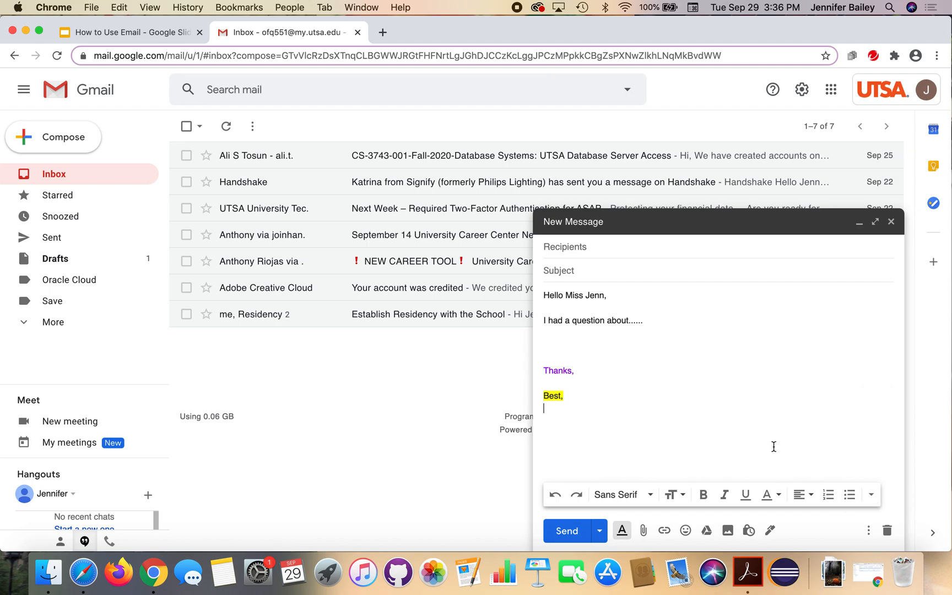
Step: Attach 5e8d4a3a2afd59d705dfd8cd34a005da.jpg from the Downloads folder to the message and open the attachment
click(644, 531)
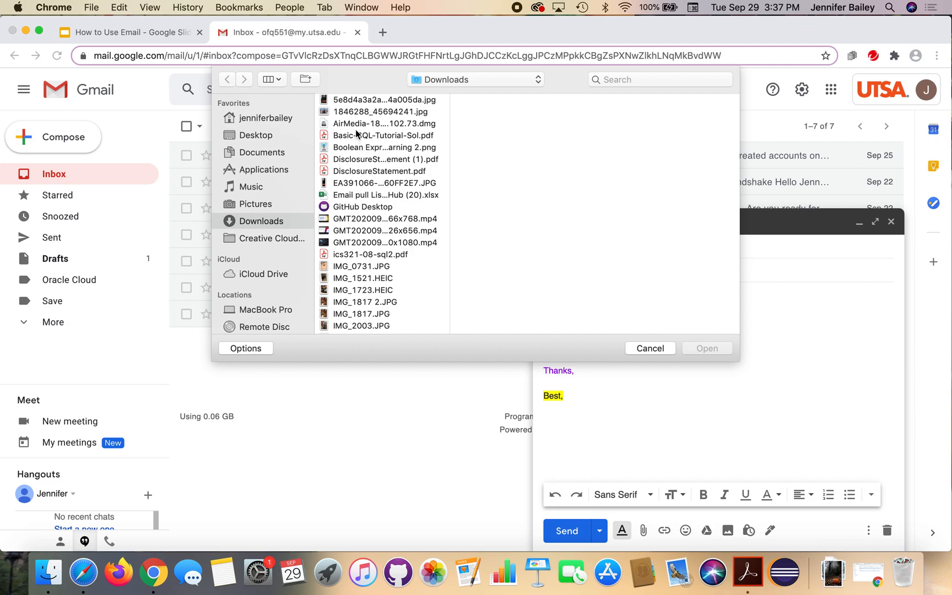
click(356, 104)
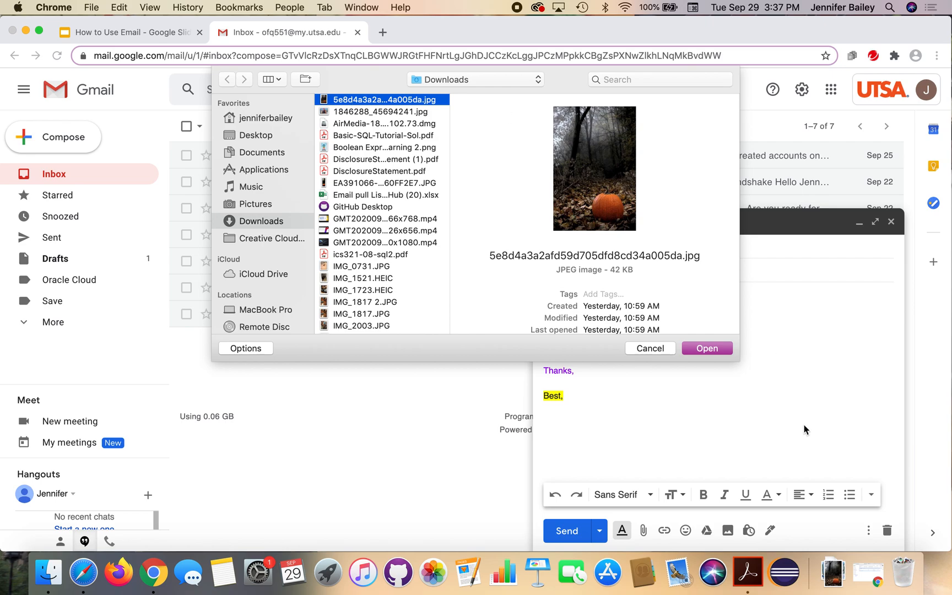
click(704, 349)
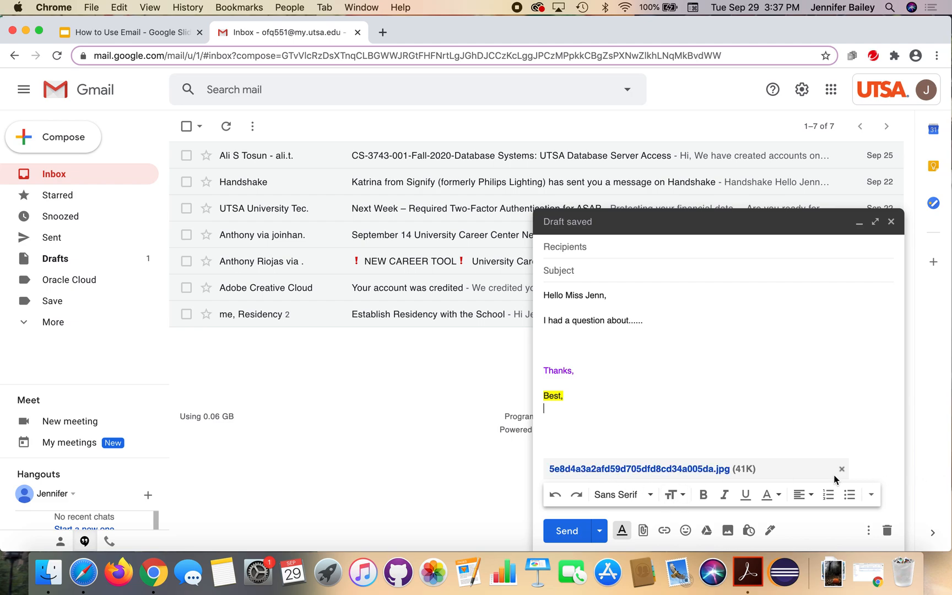
click(594, 470)
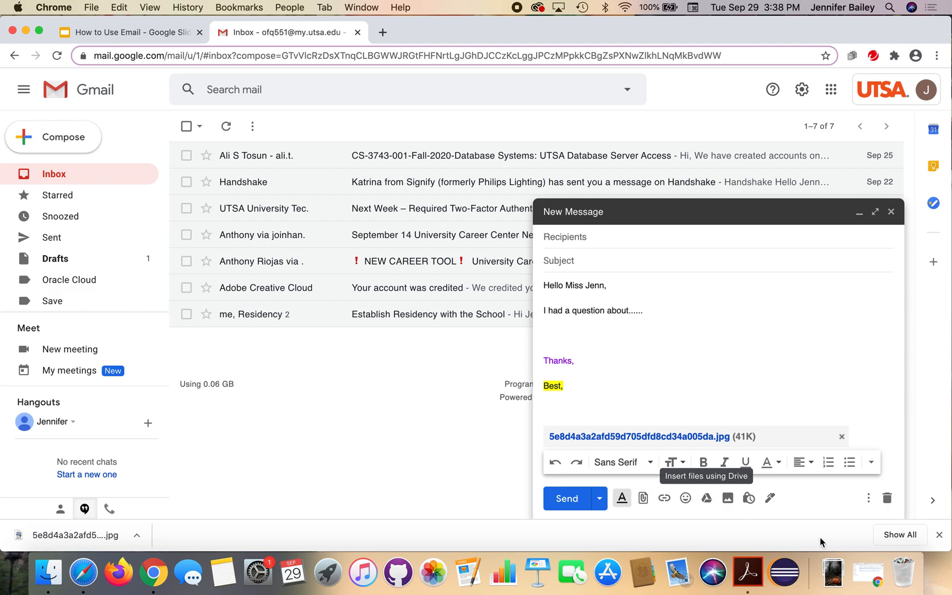
Step: Insert BitLinguist.png from My Drive into the message as a Drive link and remove it again
click(707, 498)
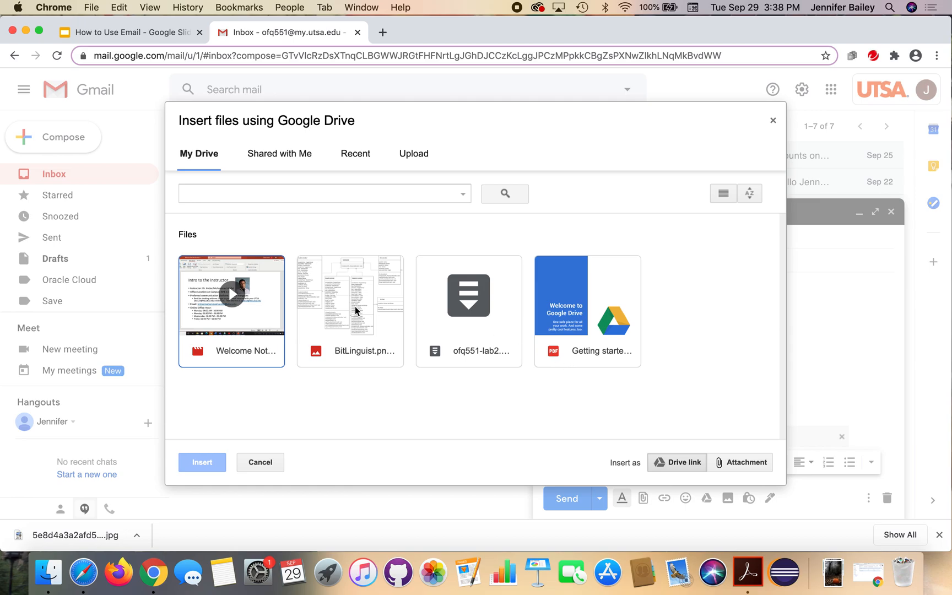
click(332, 343)
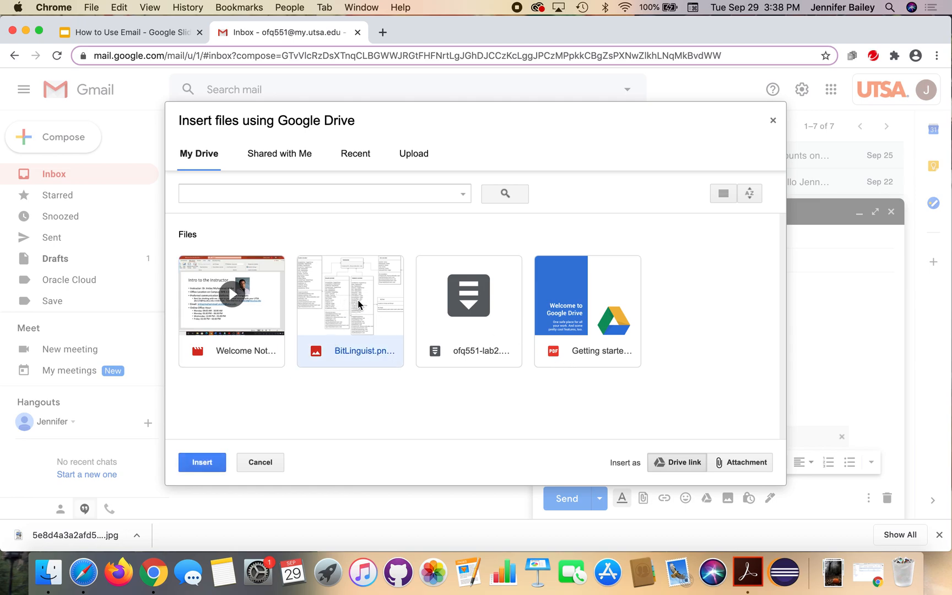
click(204, 462)
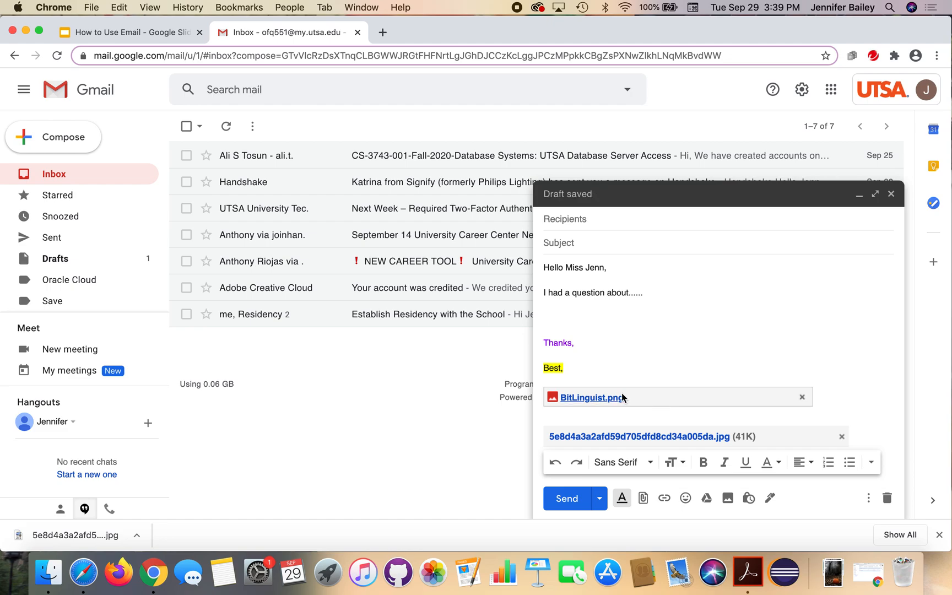
click(801, 397)
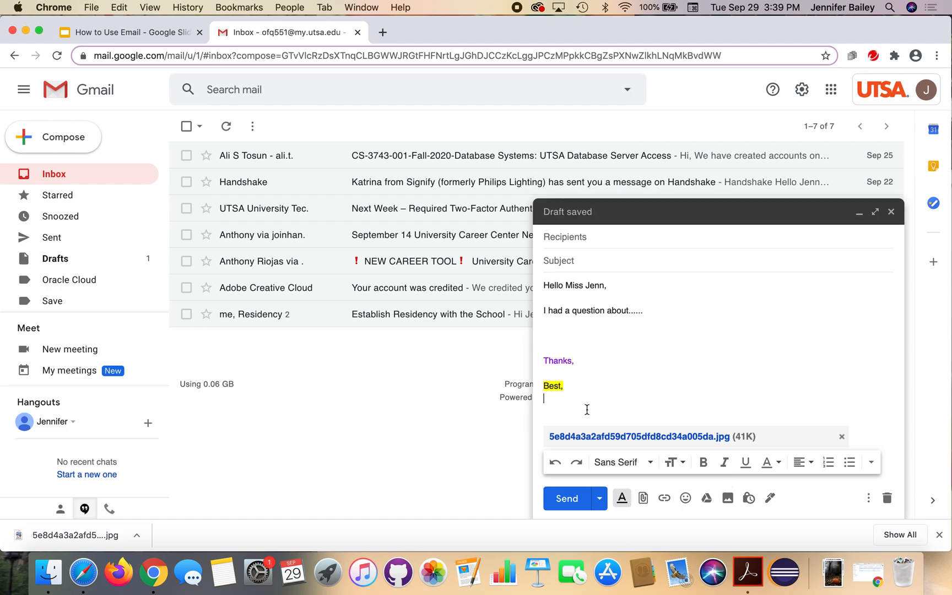
Step: Switch to Google Drive and download BitLinguist.png to the computer
click(837, 94)
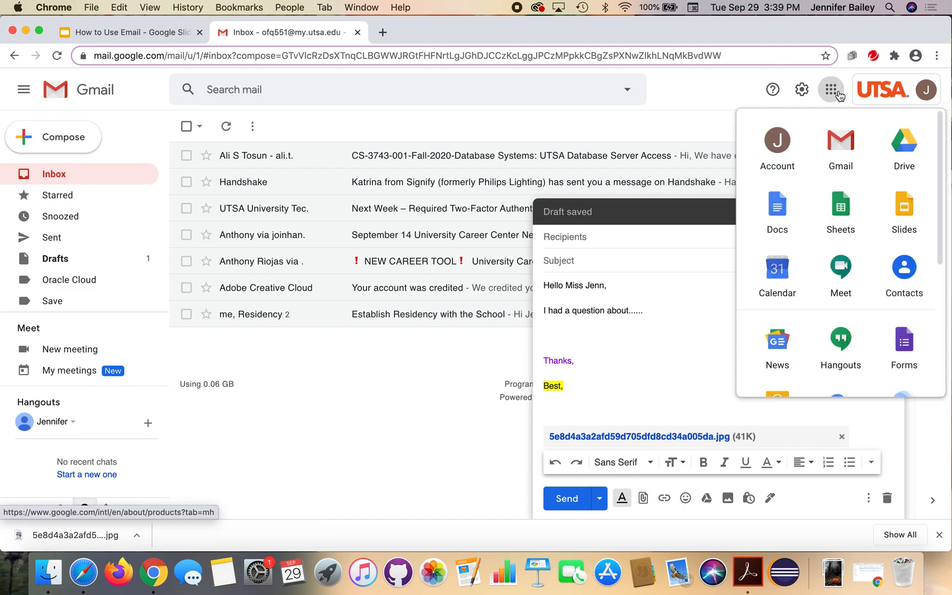
click(888, 139)
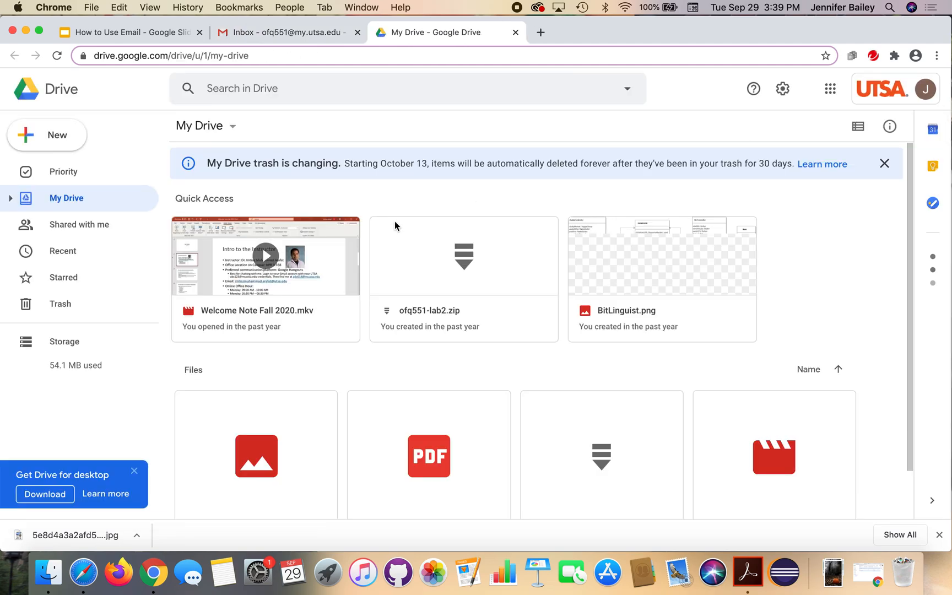
scroll(424, 216, down, 1)
click(696, 203)
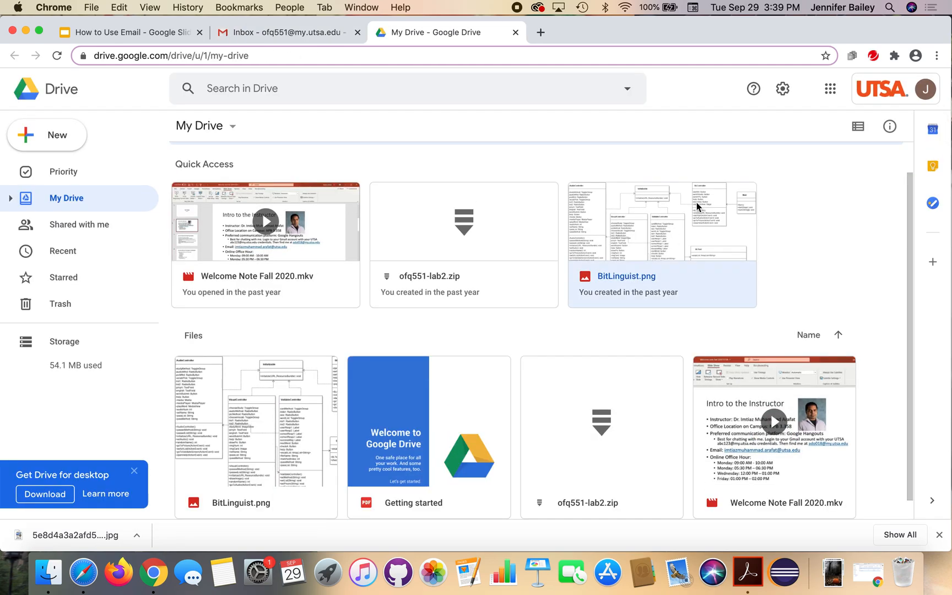
right_click(709, 200)
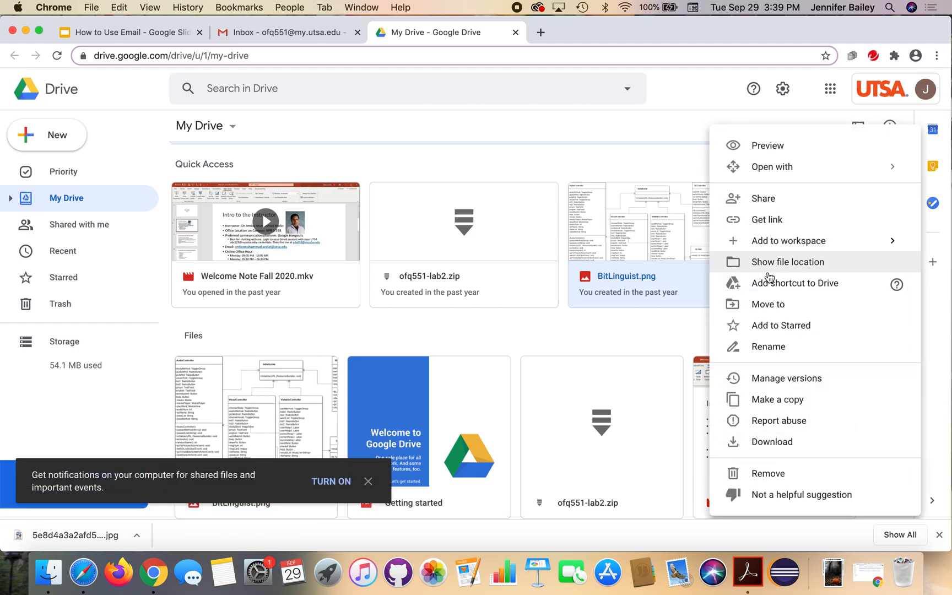
click(756, 441)
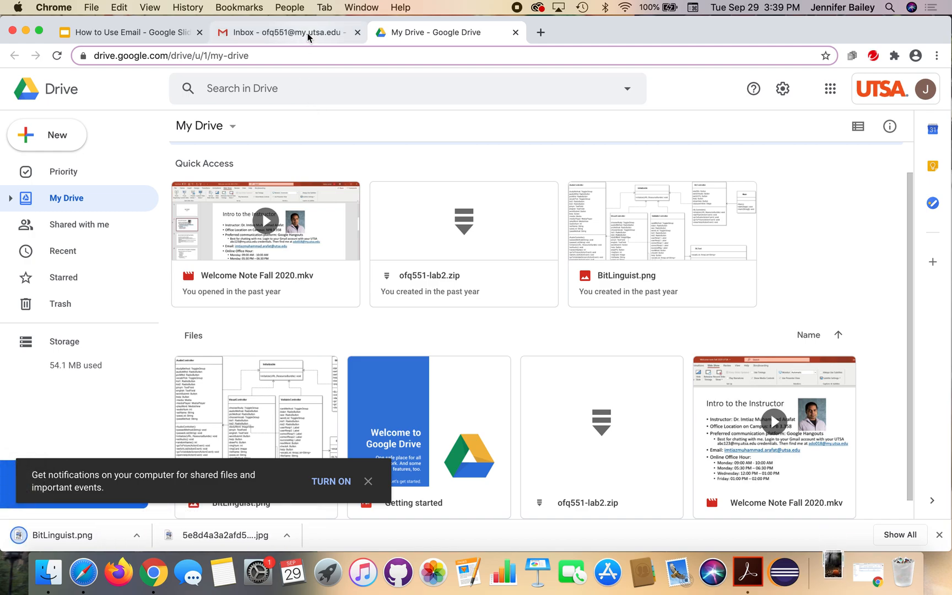
Step: Return to the Gmail draft and attach BitLinguist.png from the Downloads folder
click(307, 33)
click(643, 498)
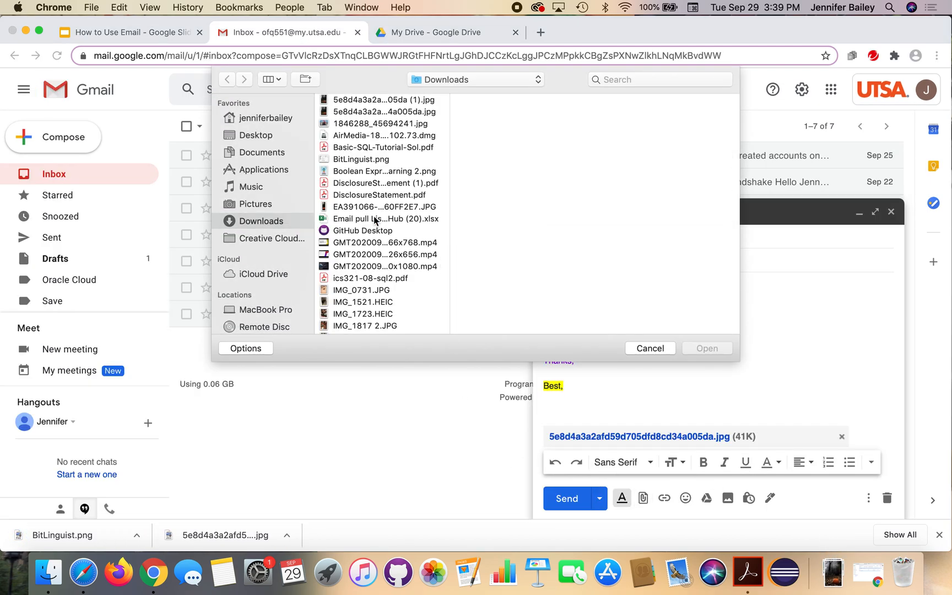
click(366, 161)
click(709, 347)
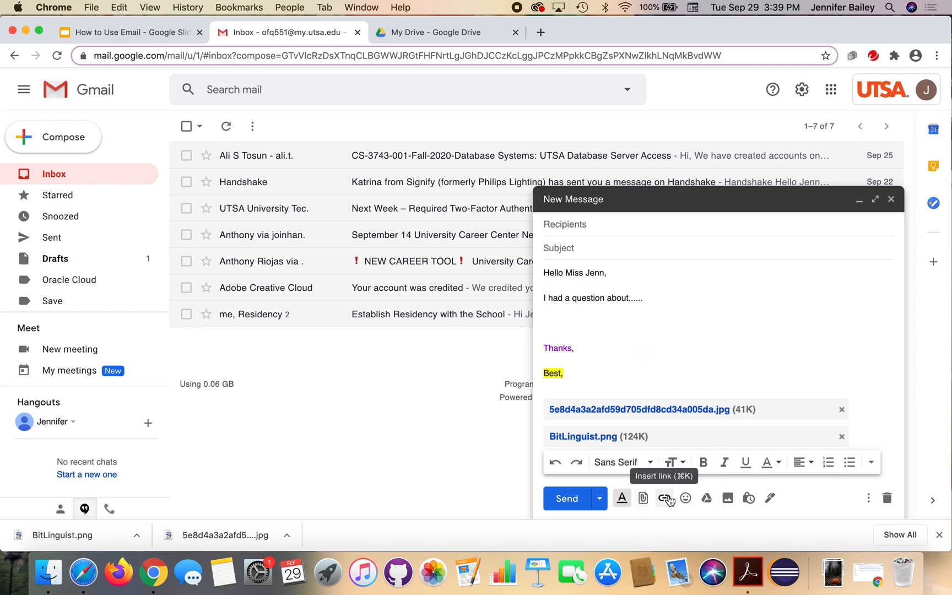
Step: Open youthcodejam.org in a new browser tab, copy its web address and return to the Gmail draft
drag(644, 298, 496, 302)
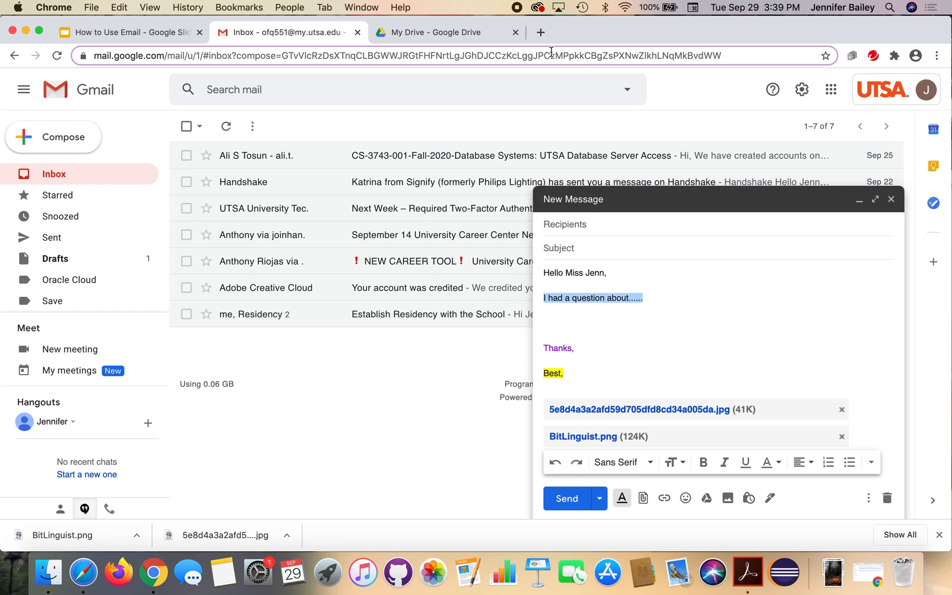
click(539, 32)
text(you)
key(Return)
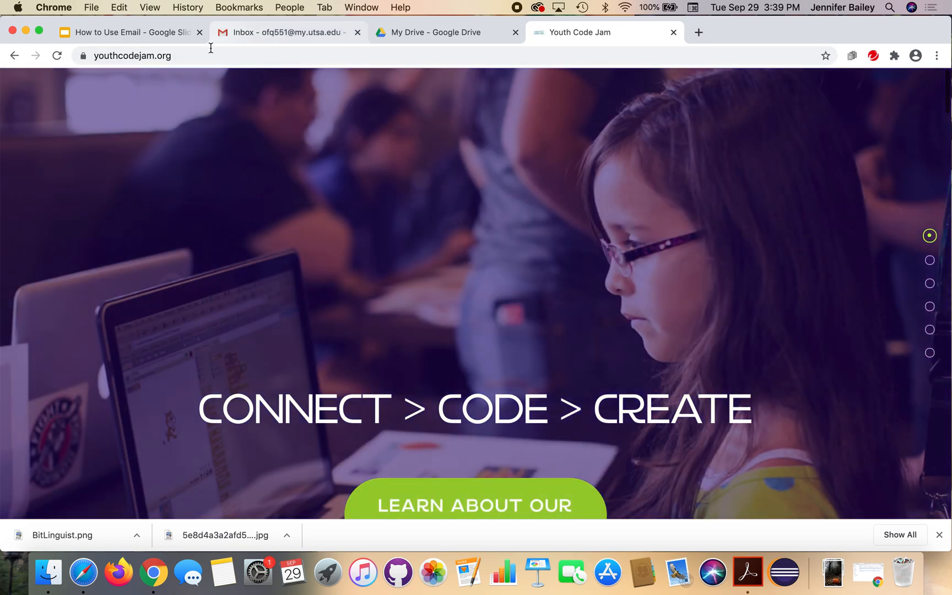
click(211, 52)
key(super+c)
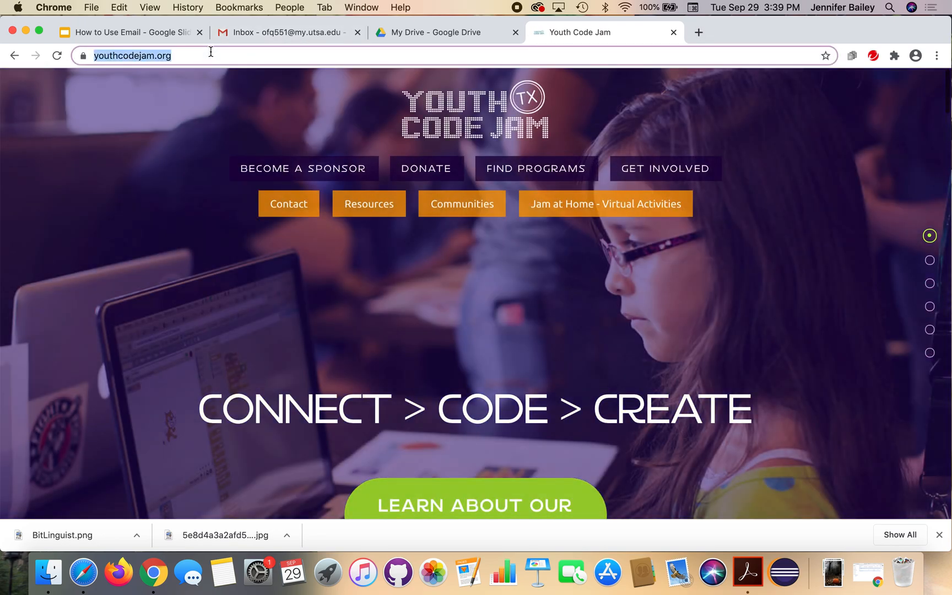
click(404, 32)
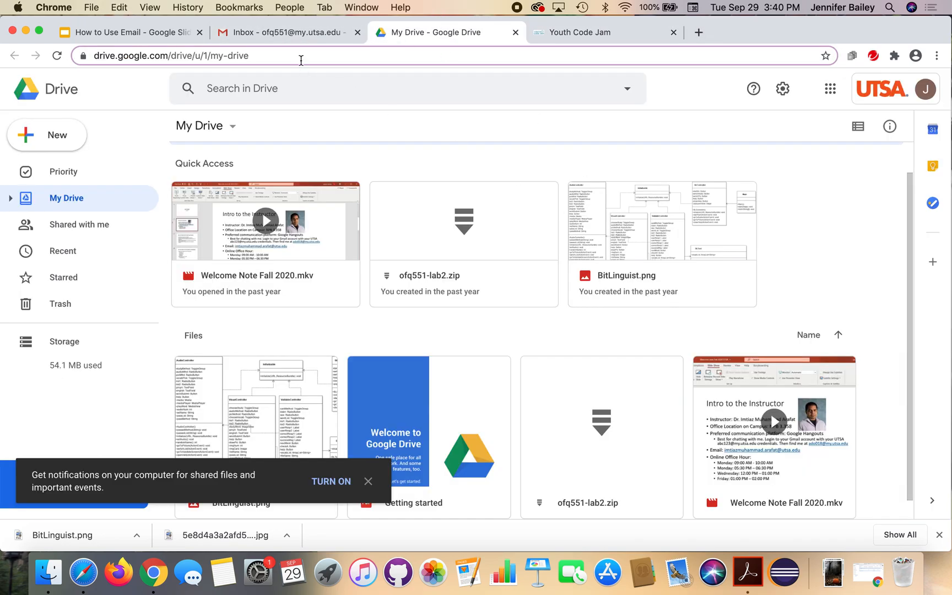
click(296, 34)
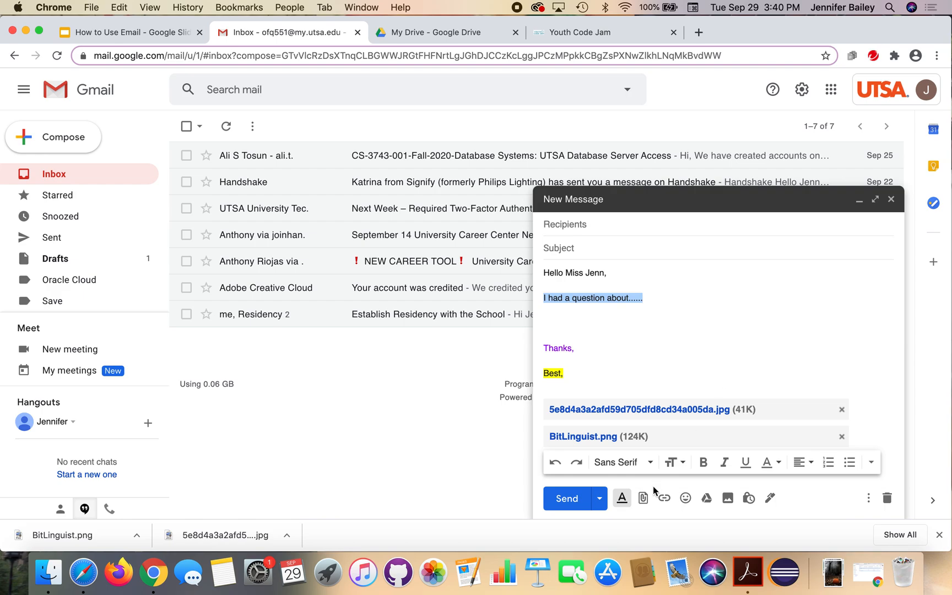
click(664, 497)
key(super+v)
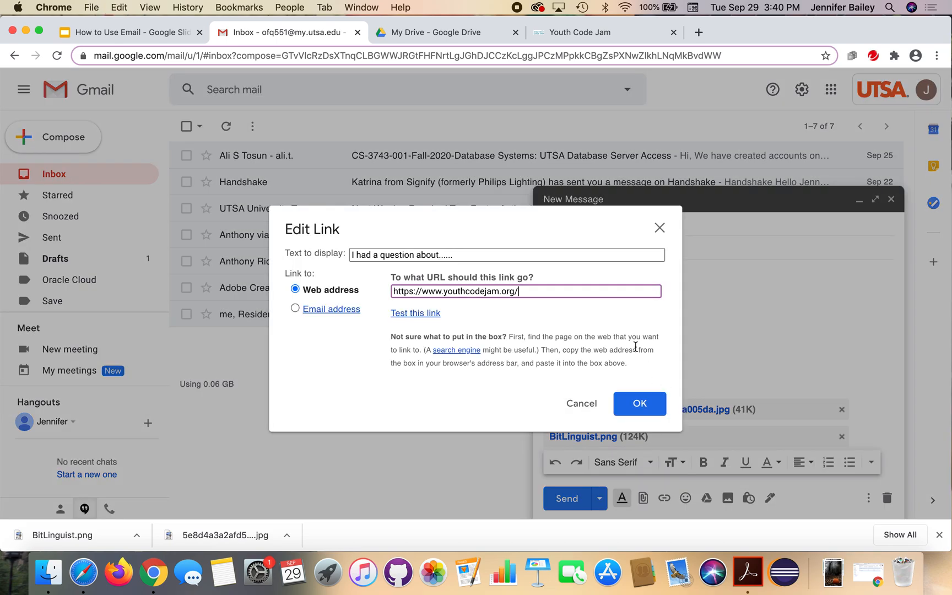
click(581, 403)
Step: Add the line "Go to Youth Code Jam for more information." below the "I had a question about......" line
key(Right)
key(Return)
text(Go )
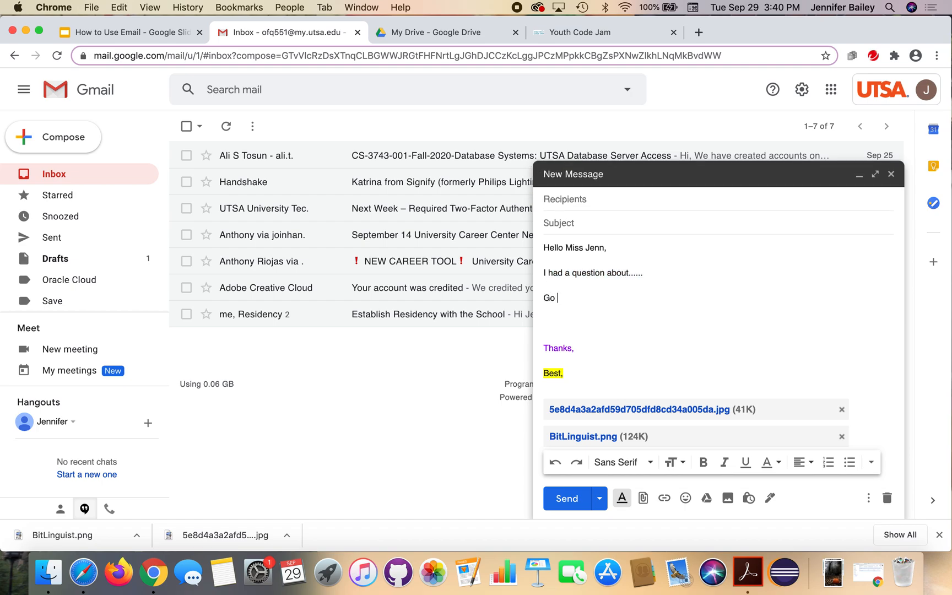
text(to Youth Code Jam fo rmore)
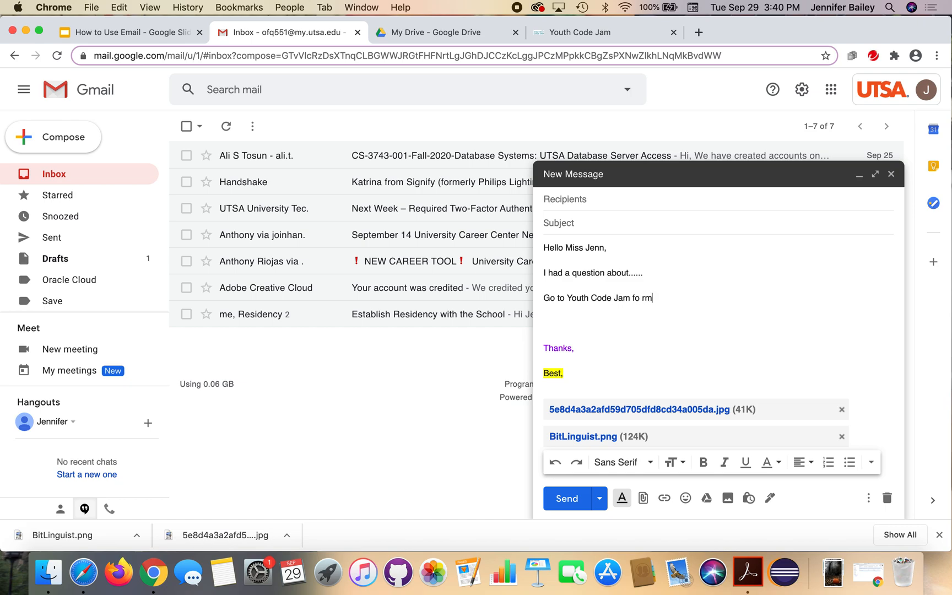
key(BackSpace)
key(BackSpace)
key(BackSpace)
key(BackSpace)
key(BackSpace)
key(BackSpace)
text(r more information.)
mouse_move(630, 298)
mouse_down()
mouse_move(571, 298)
mouse_move(631, 298)
mouse_up()
click(571, 297)
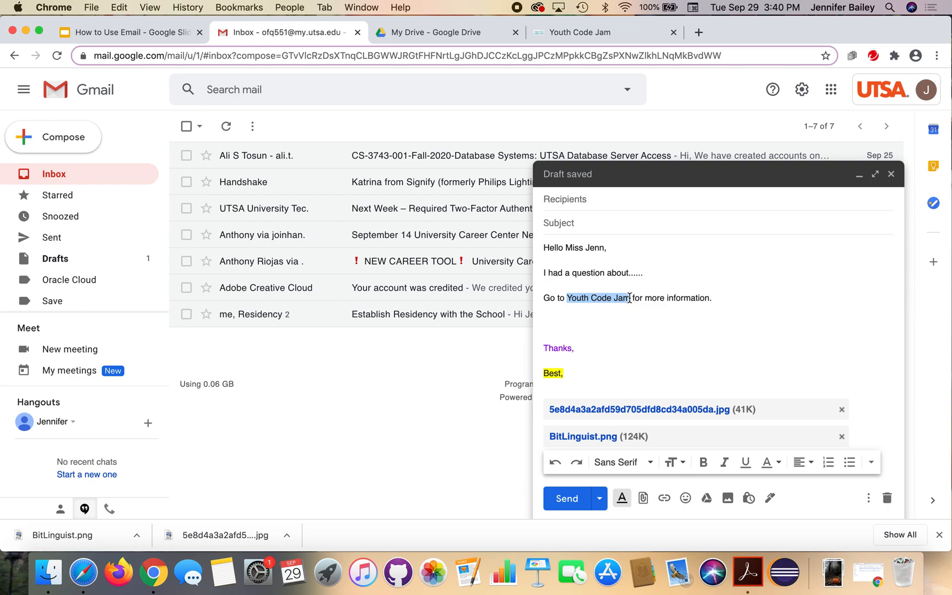
click(665, 497)
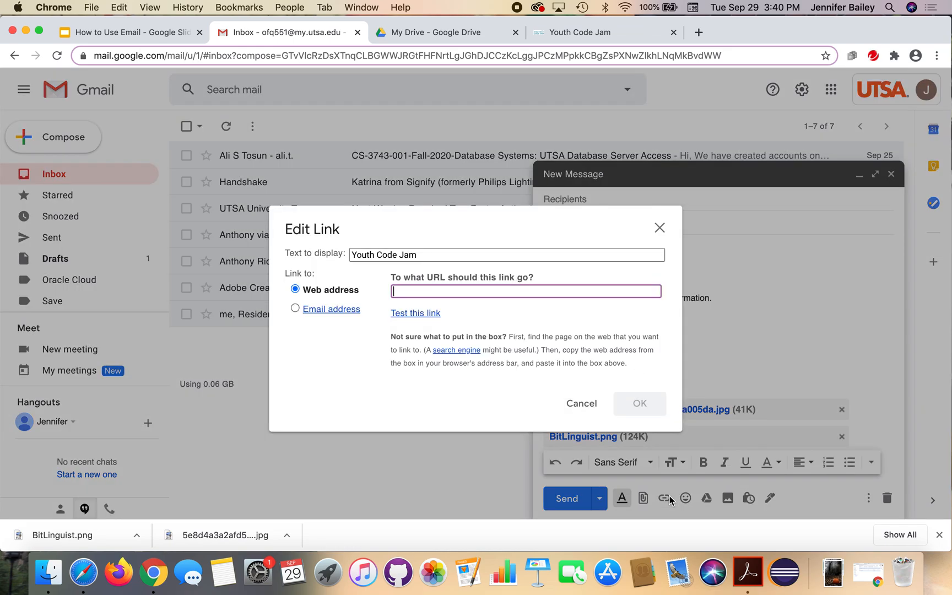
text(https://www.youthcodejam.org/)
click(616, 394)
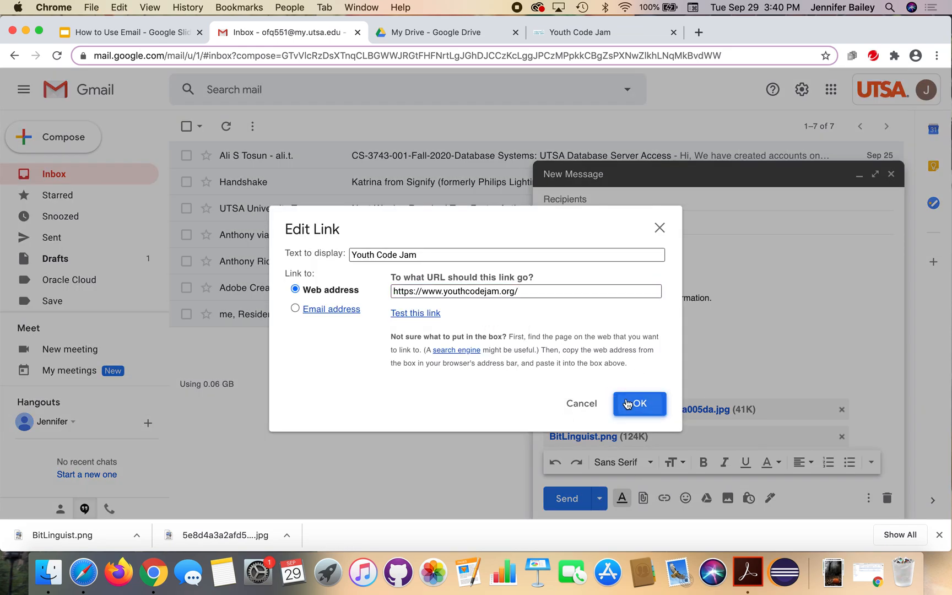
click(658, 362)
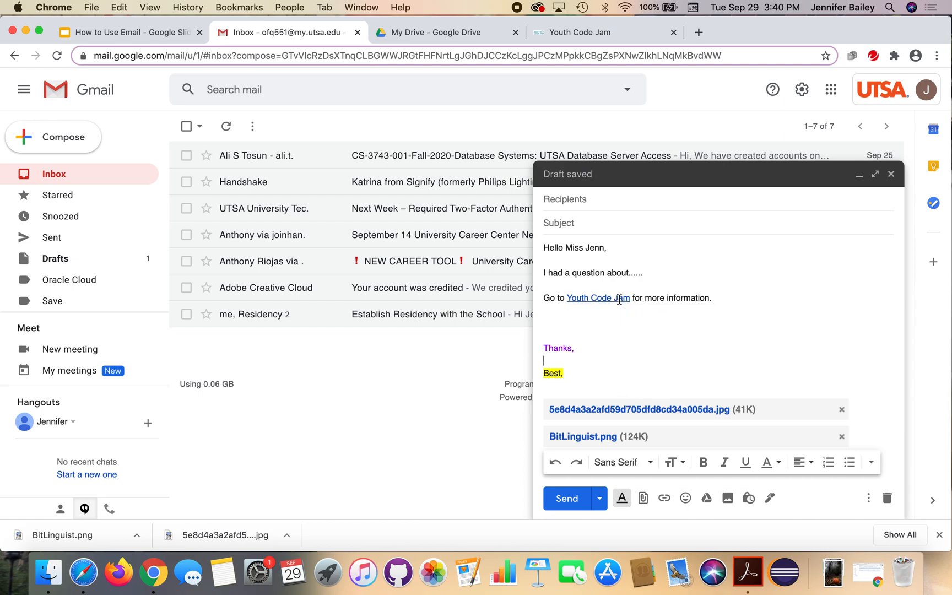
click(610, 323)
text(https://www.youthcodejam.org/)
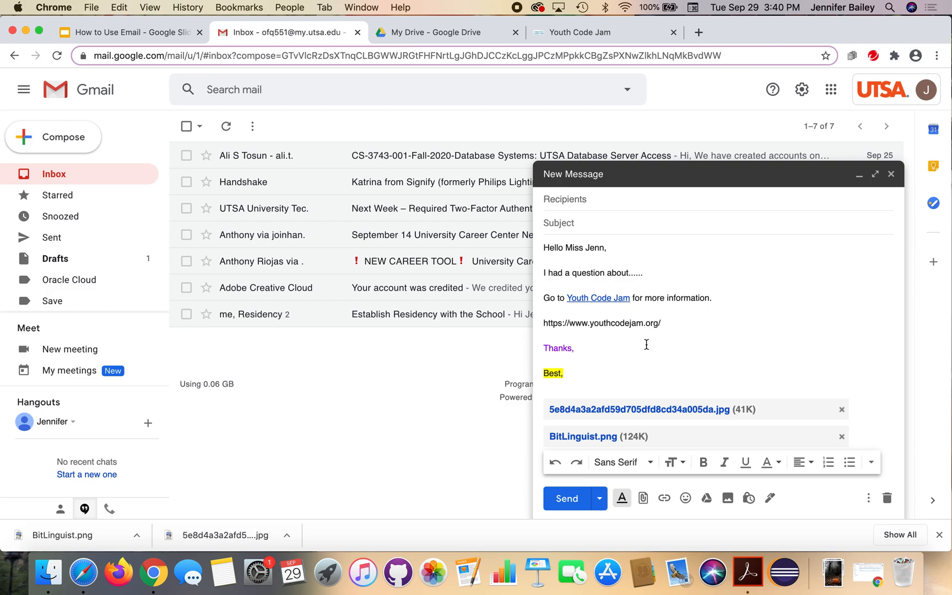
Step: Browse the emoji categories available for the message, including objects and travel places, without inserting one
click(684, 499)
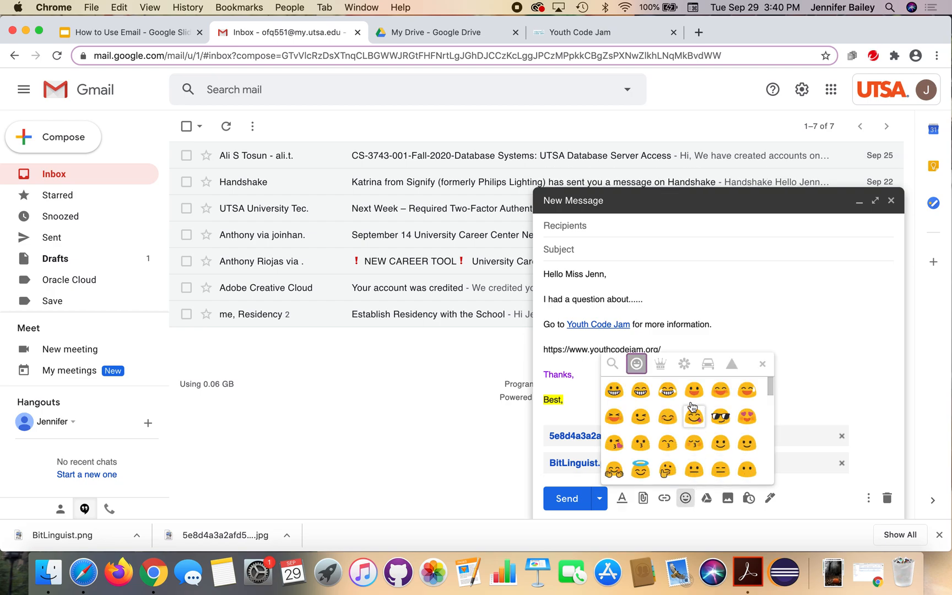
click(660, 365)
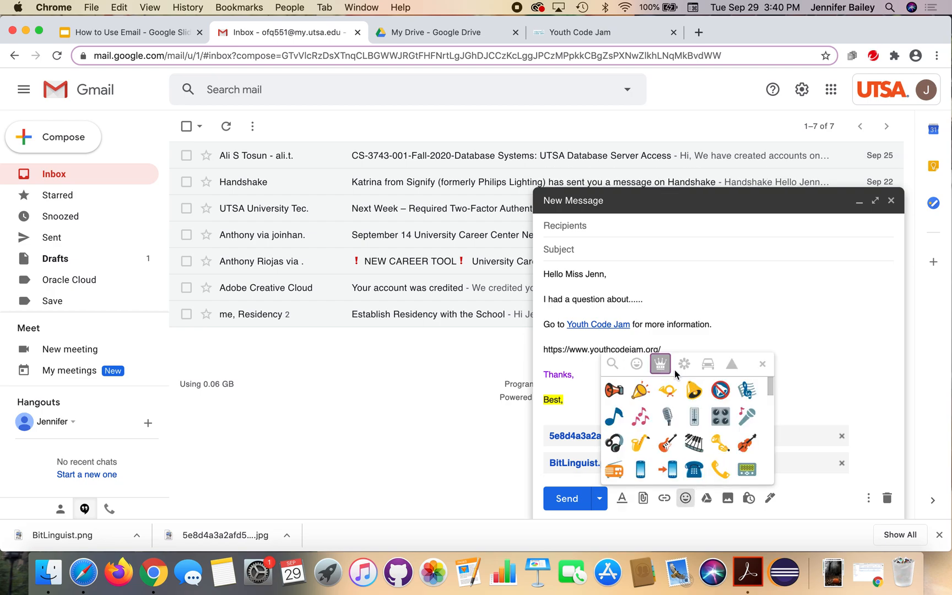
click(708, 366)
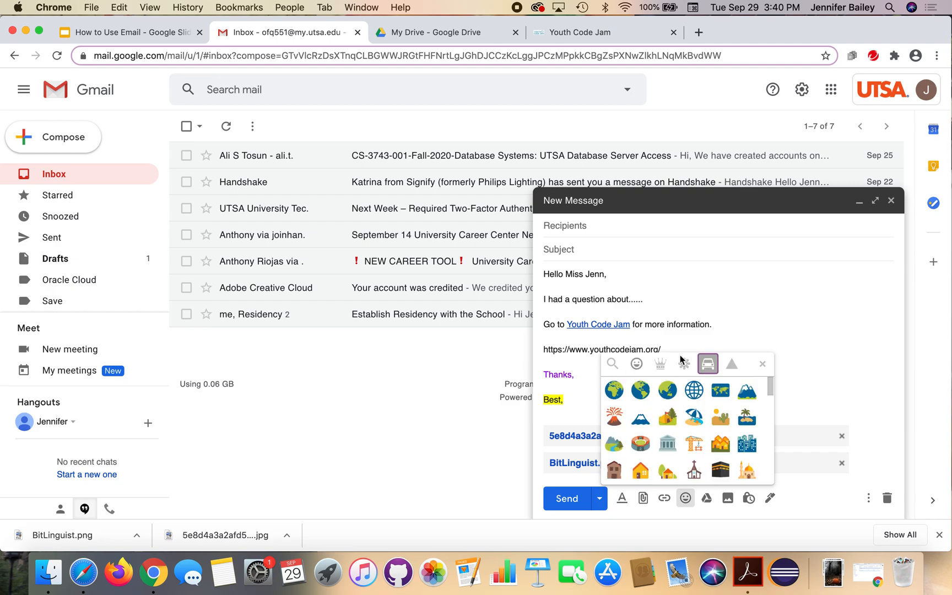
click(763, 364)
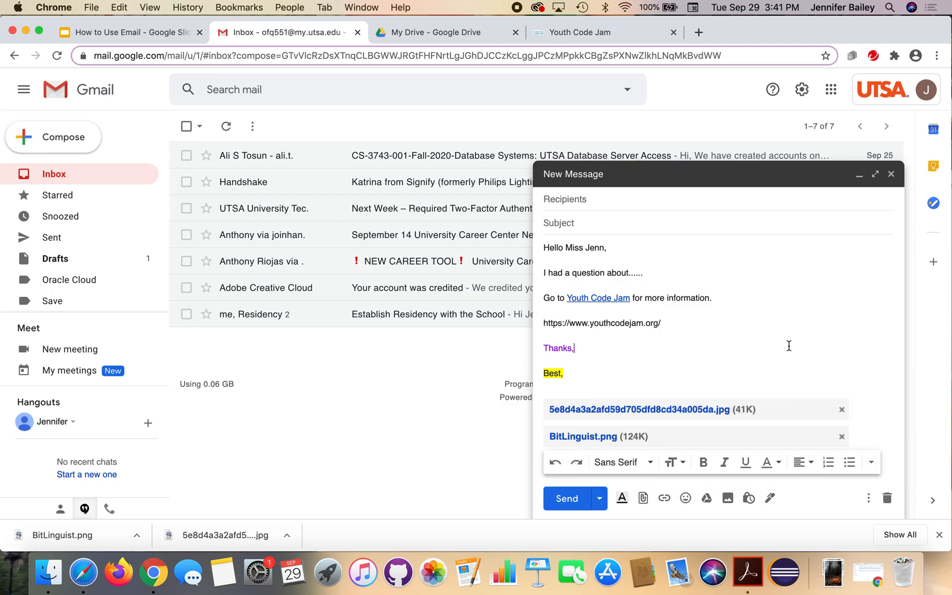
Step: Insert the pumpkin photo 5e8d4a3a2afd59d705dfd8cd34a005da (1).jpg from the Downloads folder inline in the email body, between "Thanks," and "Best,"
click(728, 499)
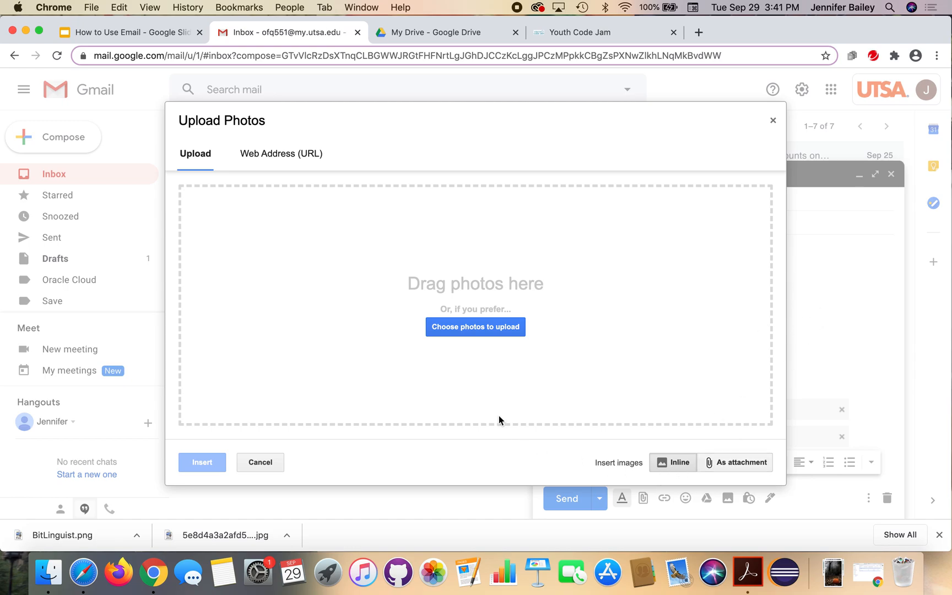
click(470, 325)
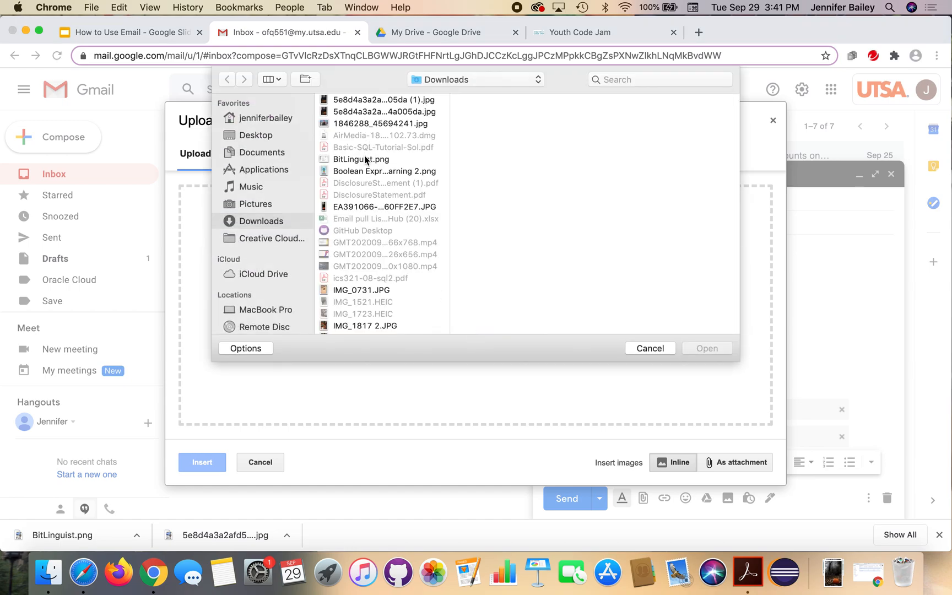
click(367, 100)
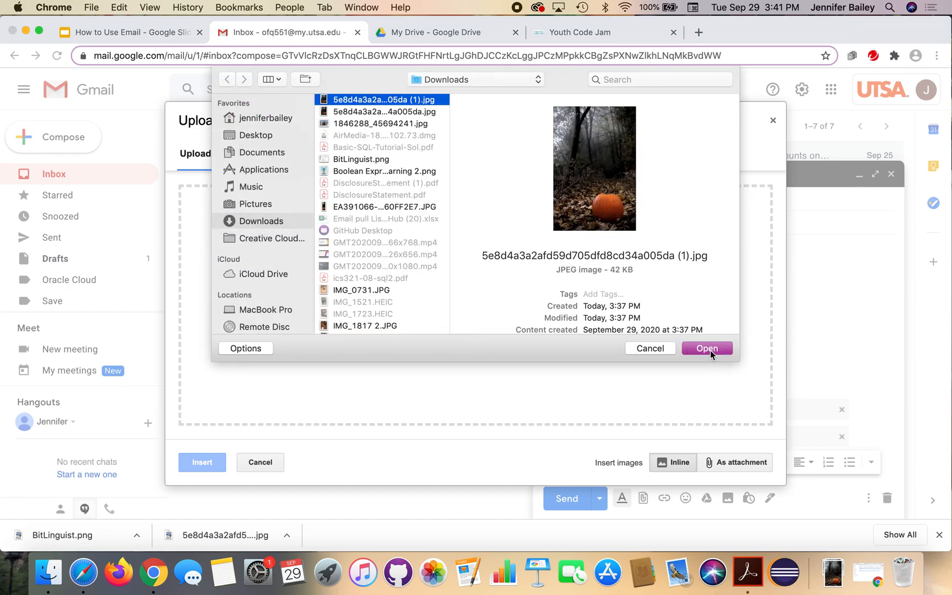
click(708, 349)
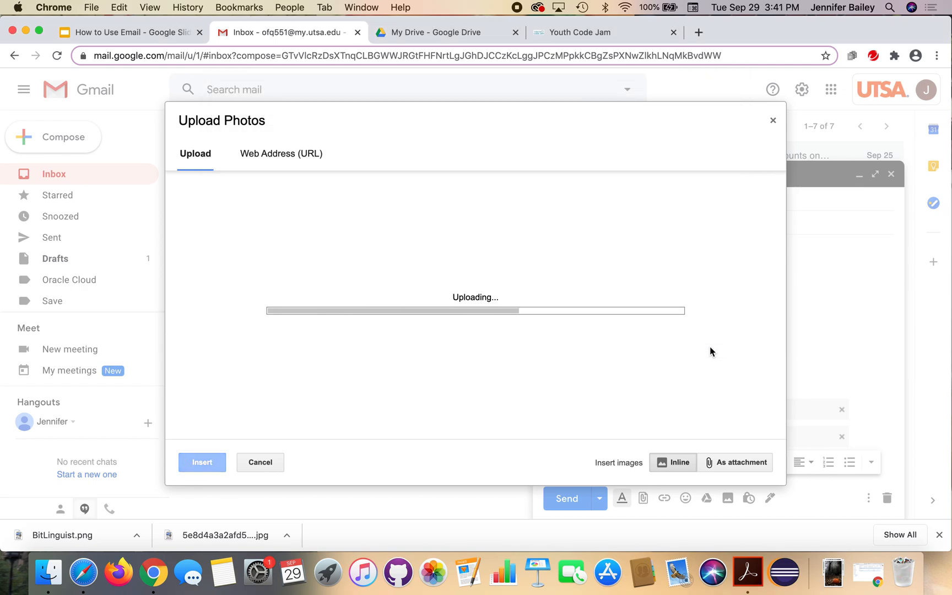
scroll(649, 371, down, 5)
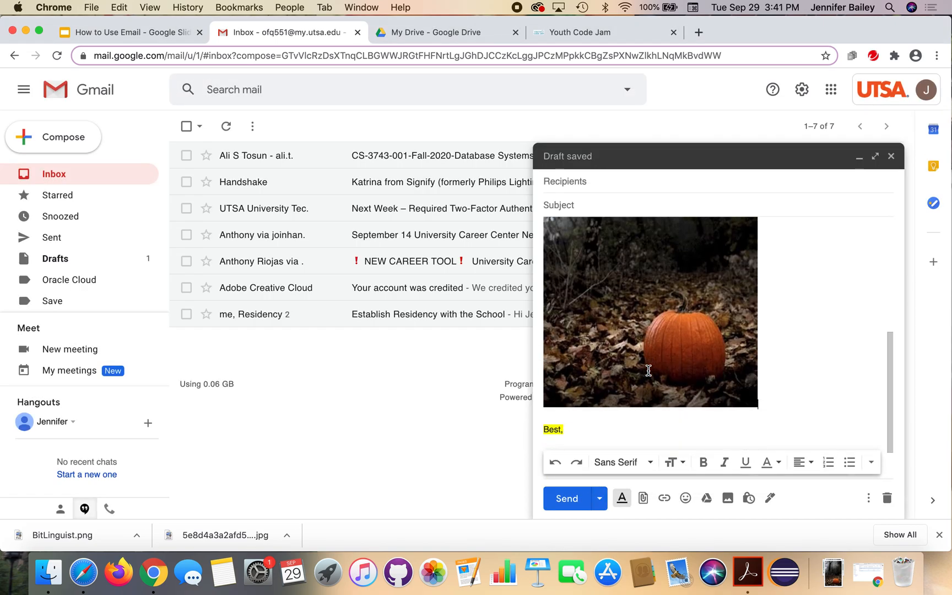
scroll(648, 371, down, 2)
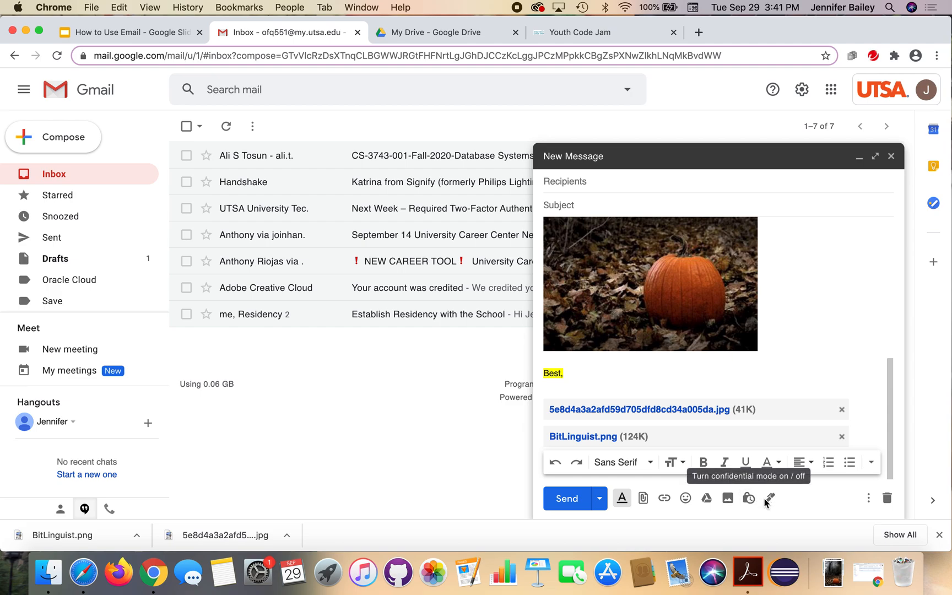
Step: Examine the draft's additional compose options, such as the spelling check, and the option for scheduling the send
click(869, 499)
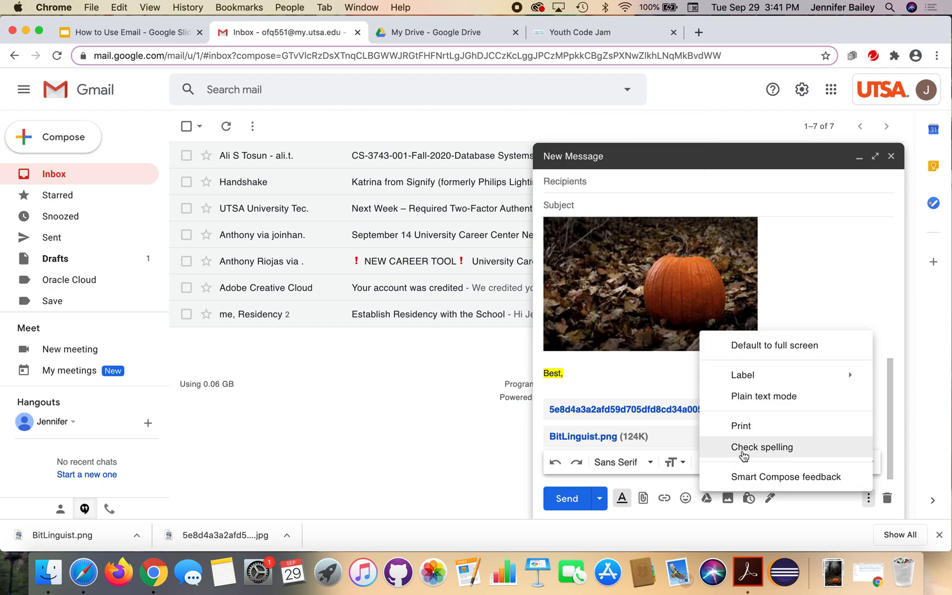
click(667, 515)
click(599, 503)
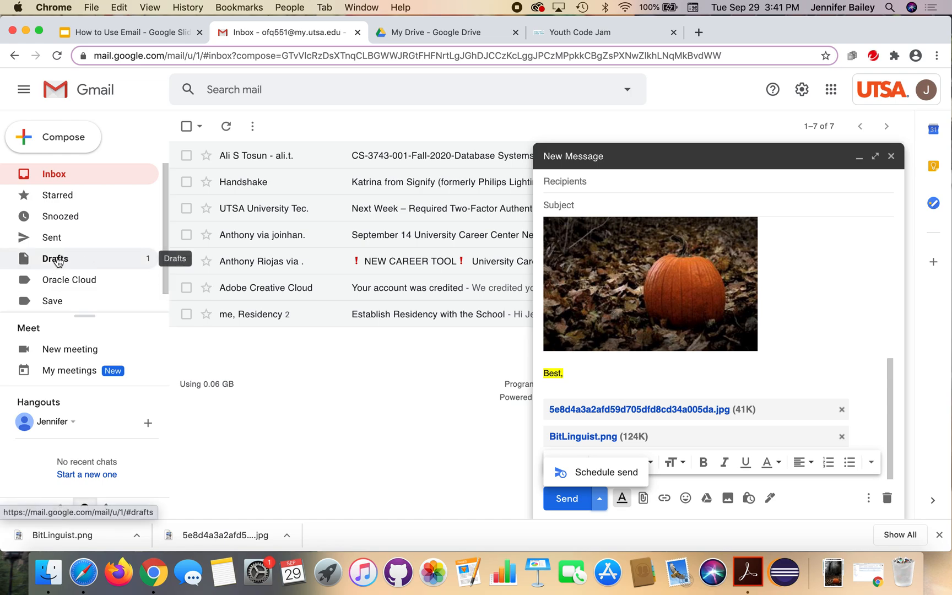
click(776, 244)
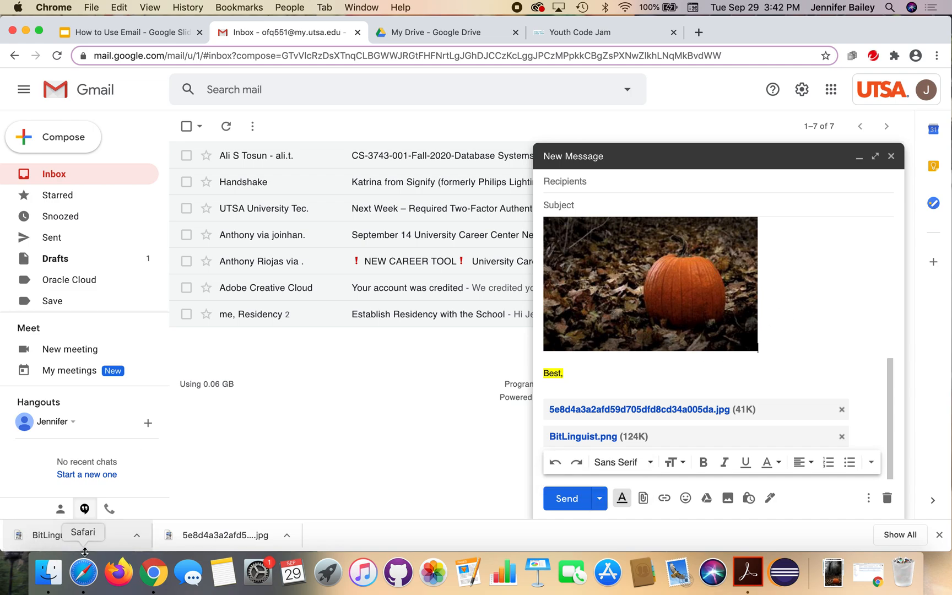
Step: Switch to the How to Use Email presentation in Google Slides and show the Email Tools slide and the Email A and Email B comparison slide
click(156, 28)
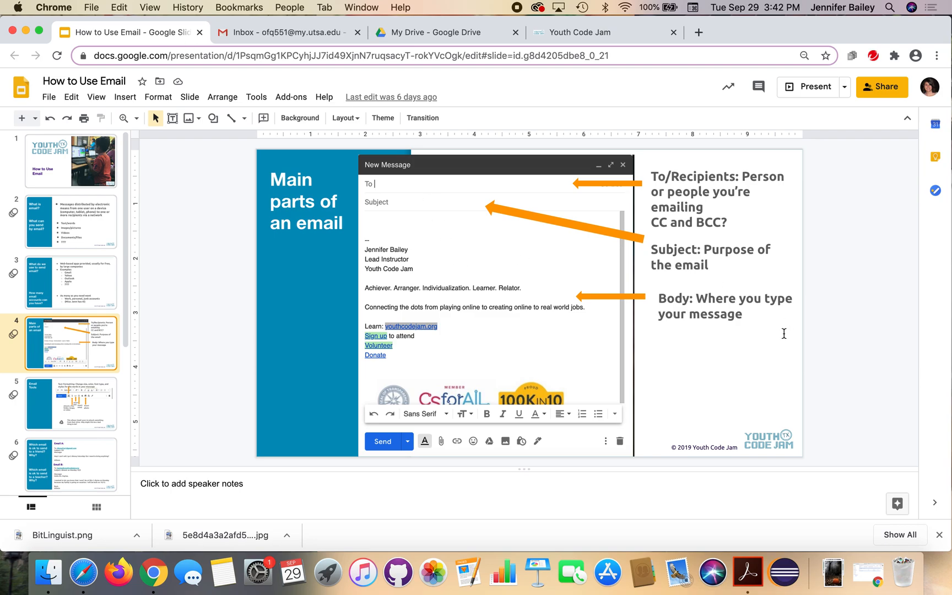
click(65, 408)
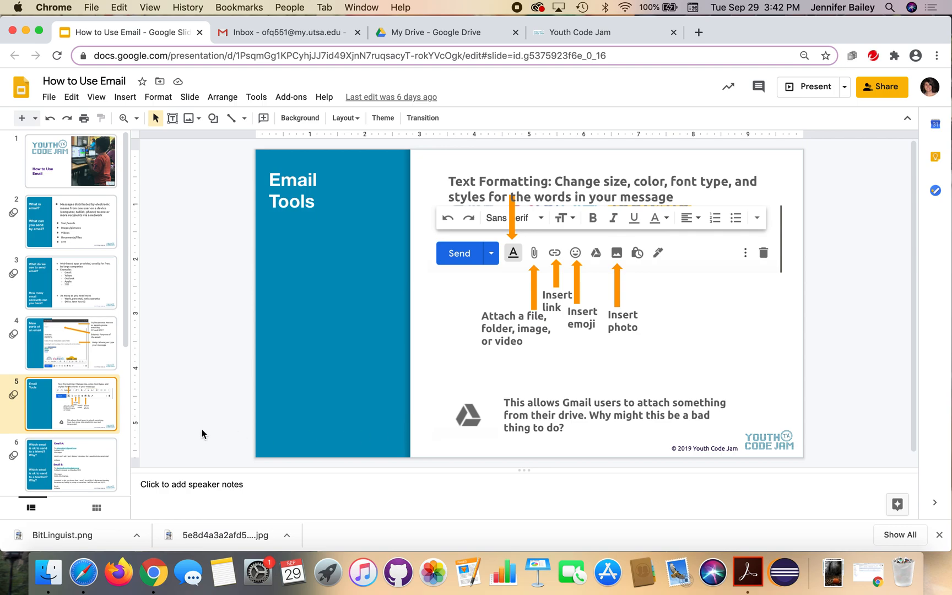
click(83, 451)
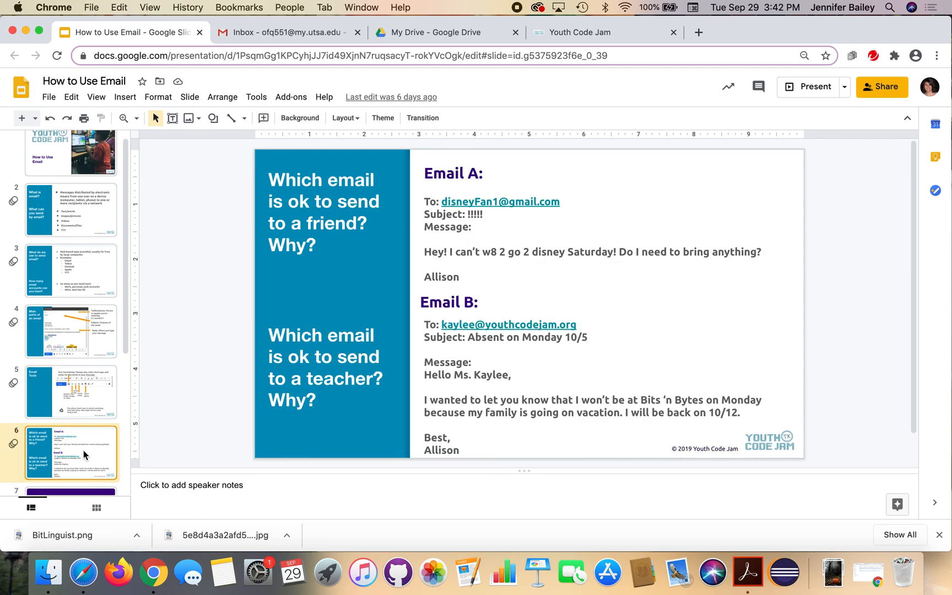
Step: Discard the Gmail draft and close the Gmail, Google Drive and Youth Code Jam tabs, leaving the presentation open
click(297, 34)
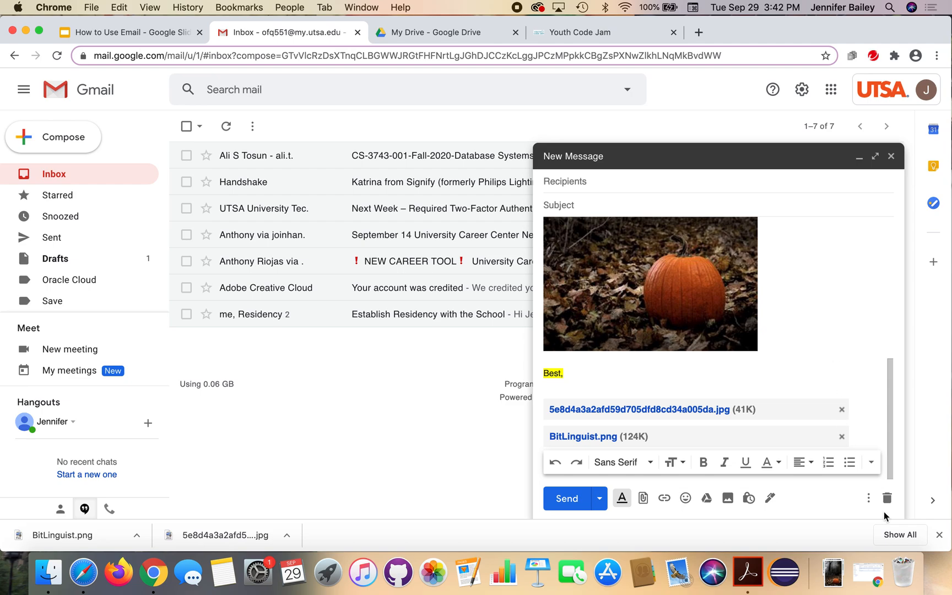
click(886, 499)
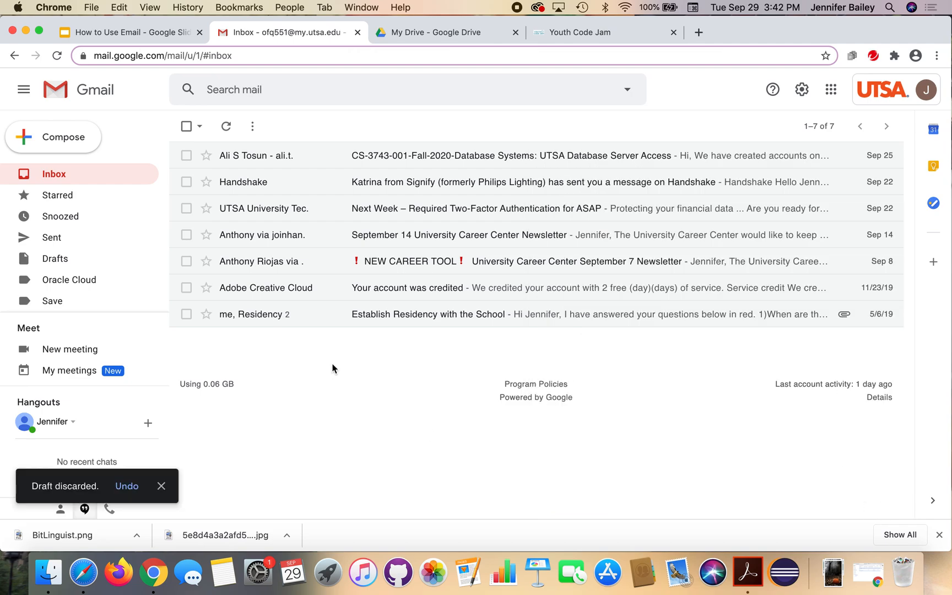
click(358, 33)
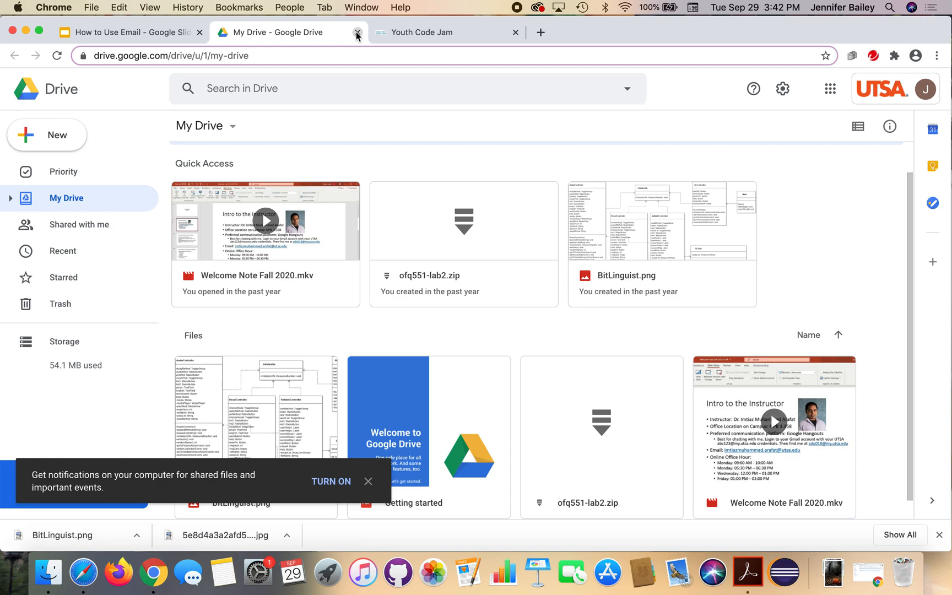
click(199, 41)
click(357, 32)
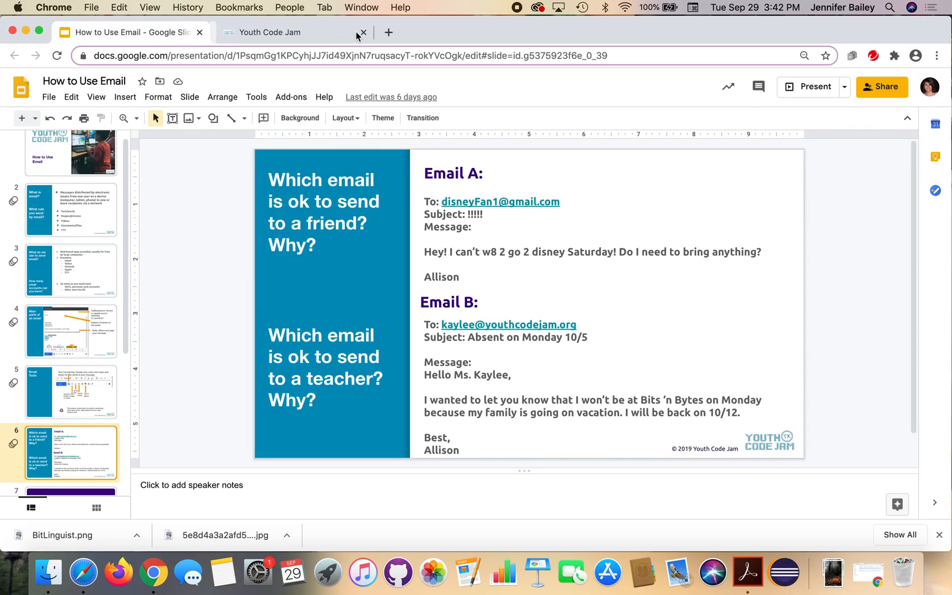
click(358, 33)
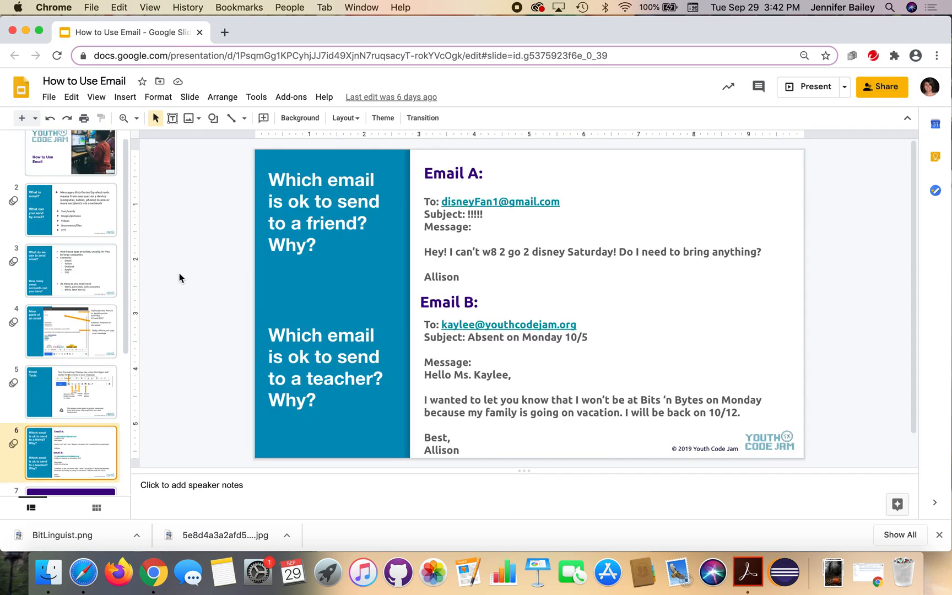